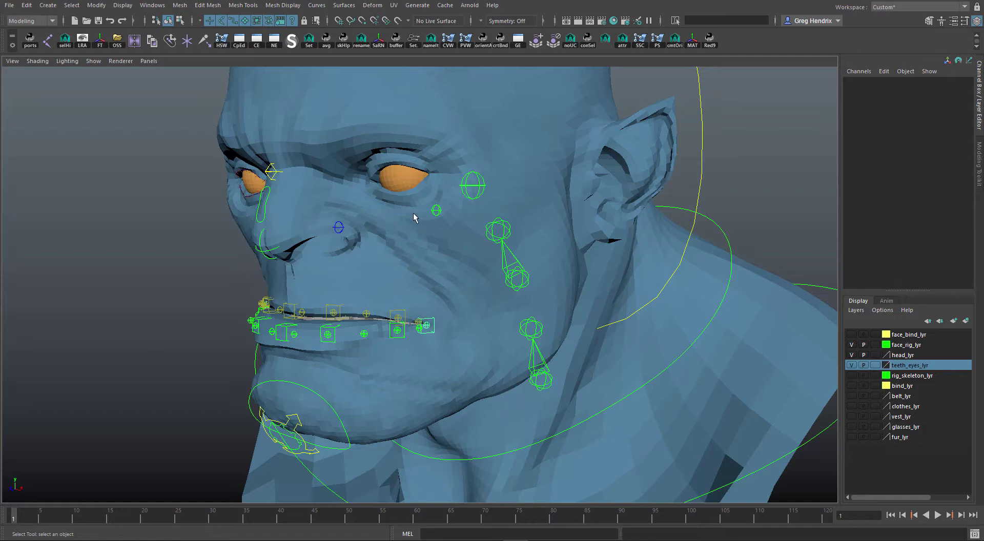
# - Select the jaw_M_root_rig joint, preview the start of the jaw animation, and switch to the browser showing the TMJ anatomy video
pyautogui.click(439, 211)
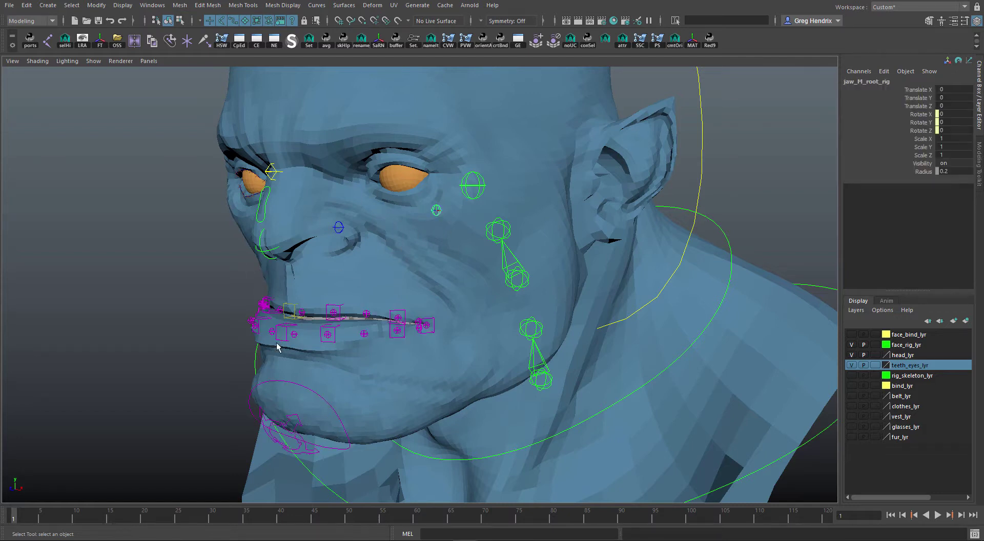
pyautogui.moveTo(29, 518)
pyautogui.mouseDown()
pyautogui.moveTo(252, 519)
pyautogui.moveTo(15, 510)
pyautogui.moveTo(208, 520)
pyautogui.moveTo(15, 519)
pyautogui.mouseUp()
pyautogui.moveTo(1, 97); pyautogui.dragTo(459, 71)
pyautogui.doubleClick(462, 75)
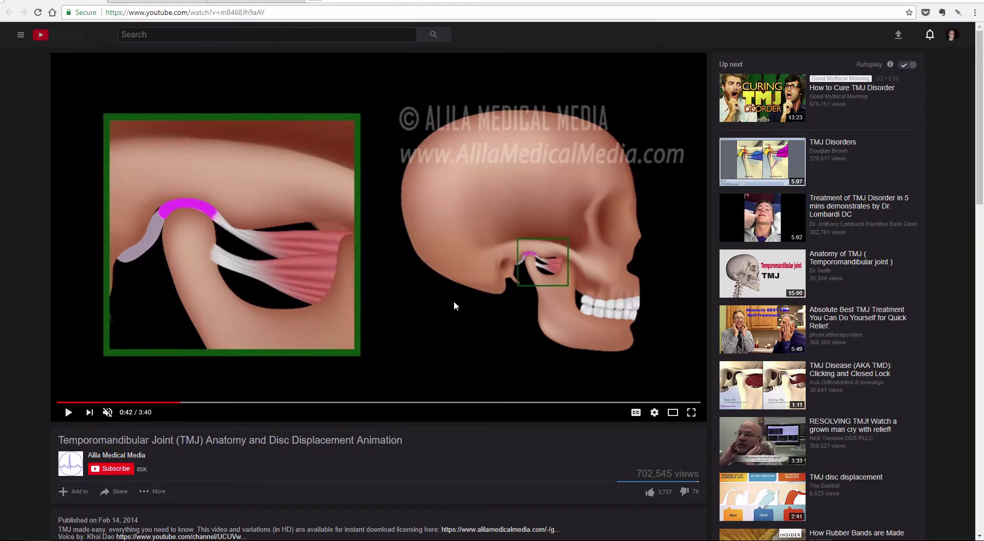
# - Play the Temporomandibular Joint video in full screen and examine how the jaw joint rotates and slides from about 1:13
pyautogui.click(457, 344)
pyautogui.doubleClick(458, 345)
pyautogui.click(578, 385)
pyautogui.click(211, 280)
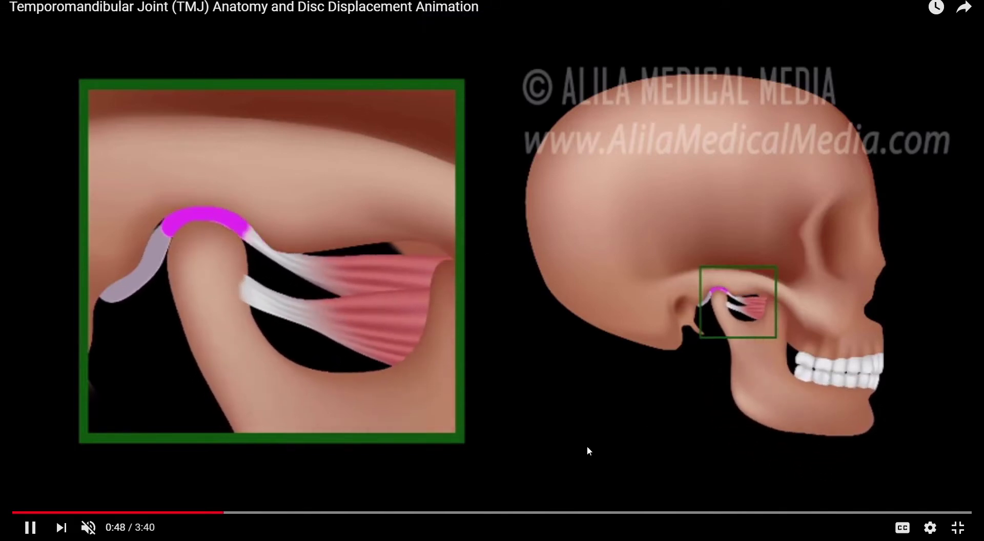
pyautogui.click(328, 512)
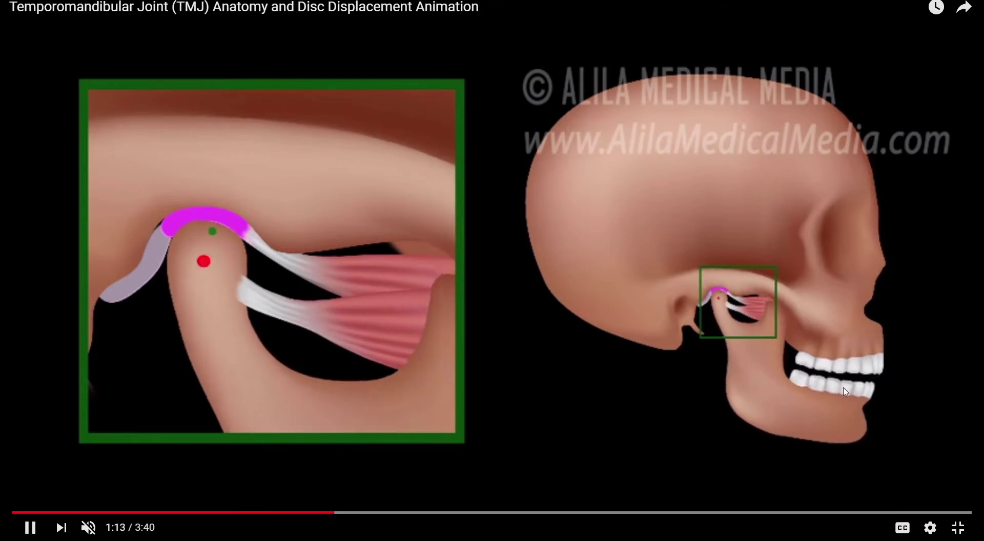
pyautogui.click(752, 311)
pyautogui.click(722, 298)
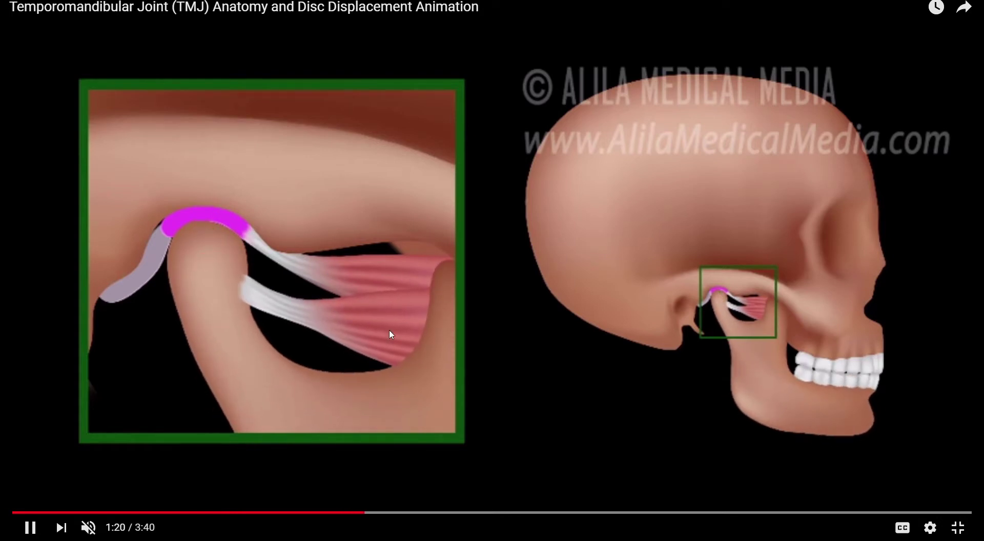
pyautogui.click(194, 223)
pyautogui.click(218, 247)
# - Skip ahead to the disc displacement and clicking sections, around 2:03 to 2:15, and examine the joint's motion
pyautogui.click(457, 513)
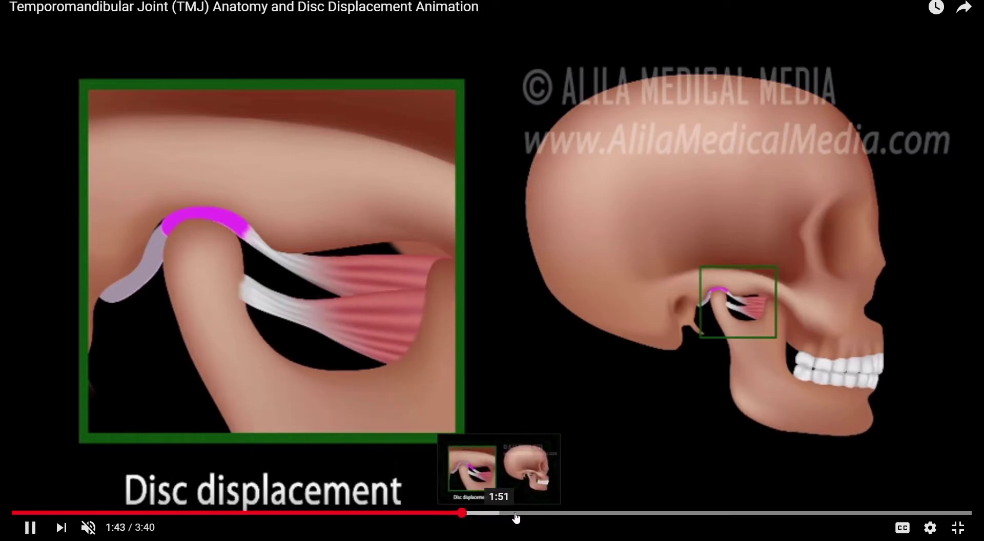
pyautogui.click(517, 513)
pyautogui.click(545, 513)
pyautogui.click(259, 268)
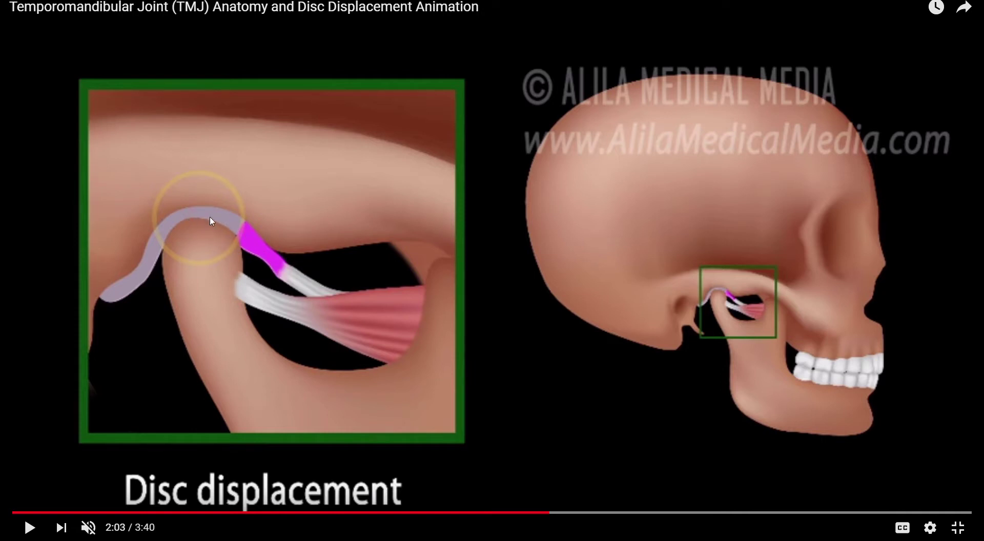
pyautogui.click(589, 513)
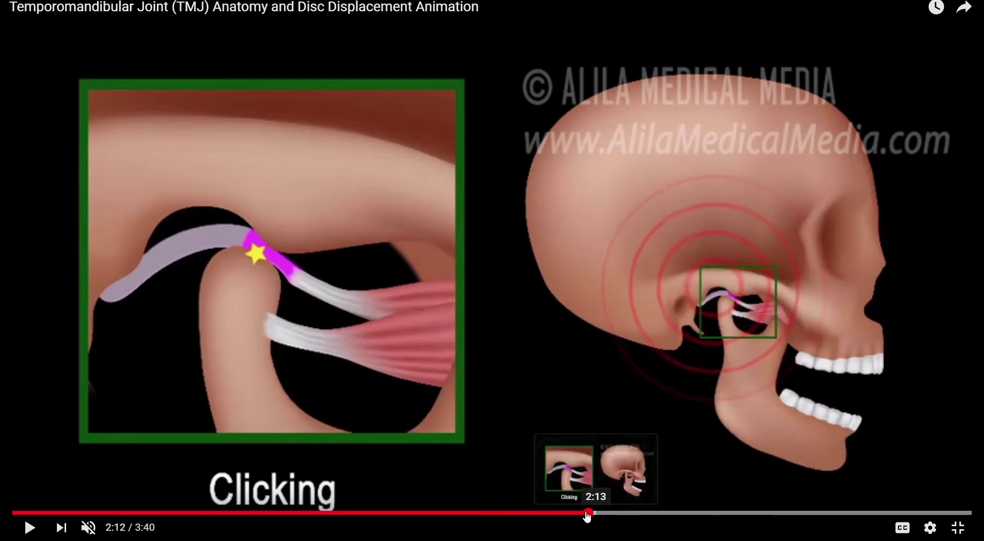
pyautogui.click(576, 512)
pyautogui.click(541, 418)
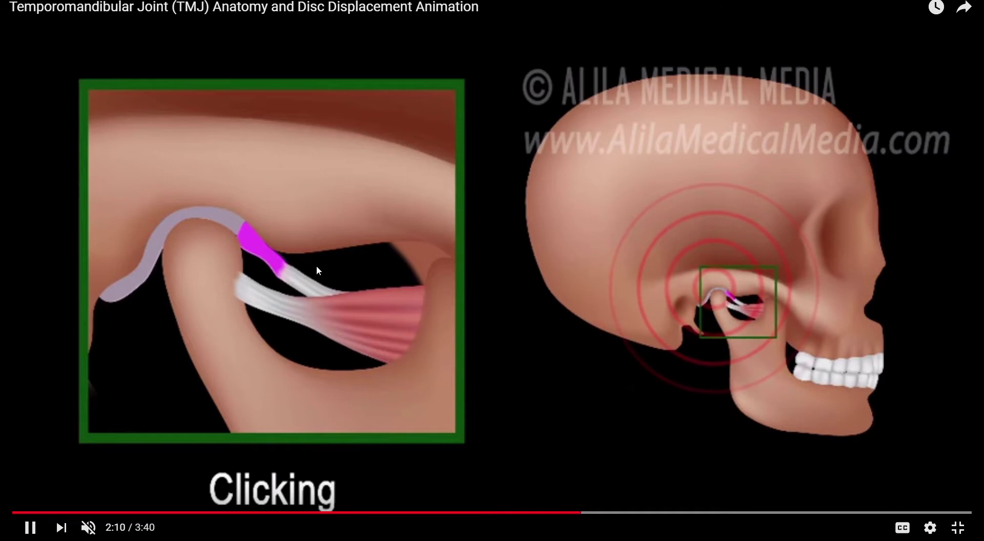
pyautogui.click(249, 254)
pyautogui.click(290, 266)
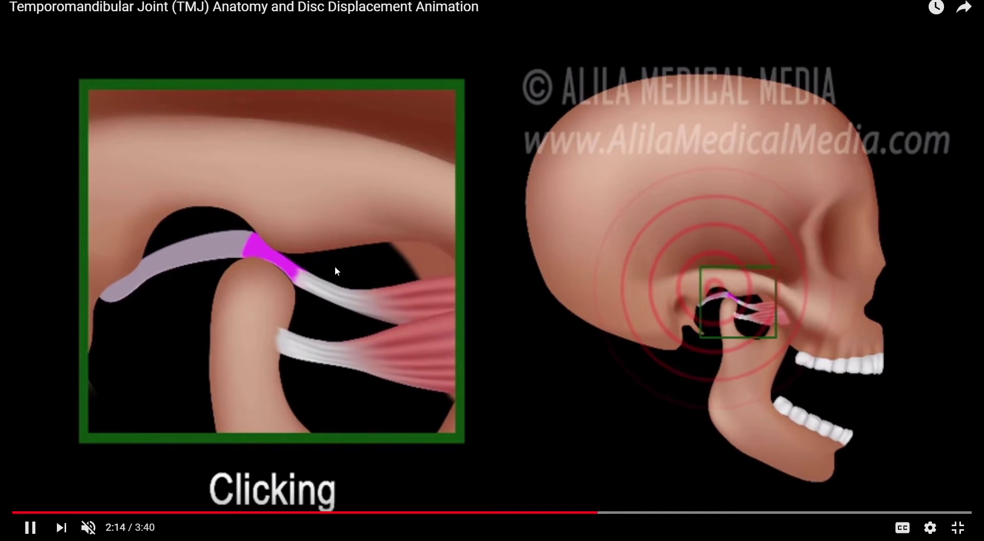
pyautogui.click(766, 417)
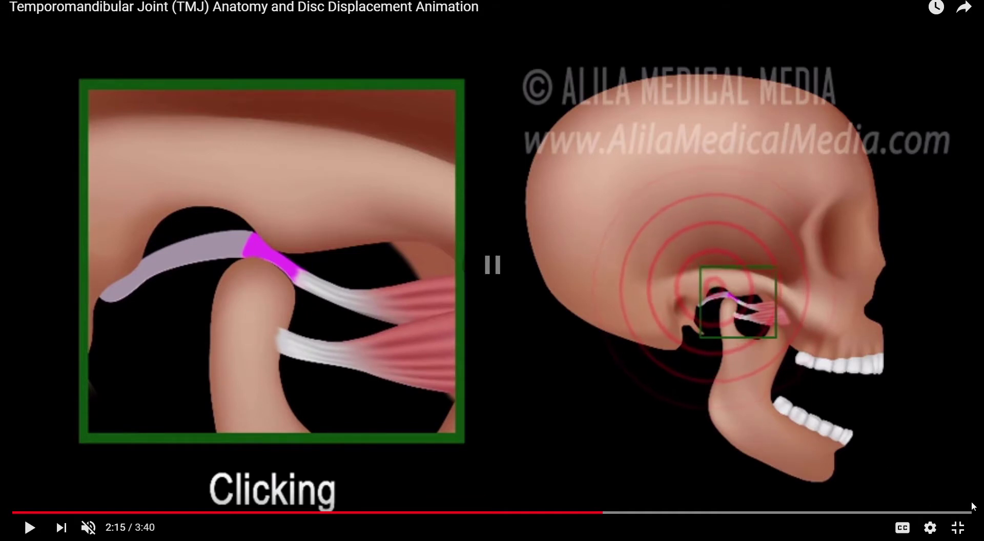
# - Leave full screen, switch to the TMJ.com Opening/Closing video, and watch it in full screen to study the jaw's movement
pyautogui.click(957, 528)
pyautogui.click(144, 1)
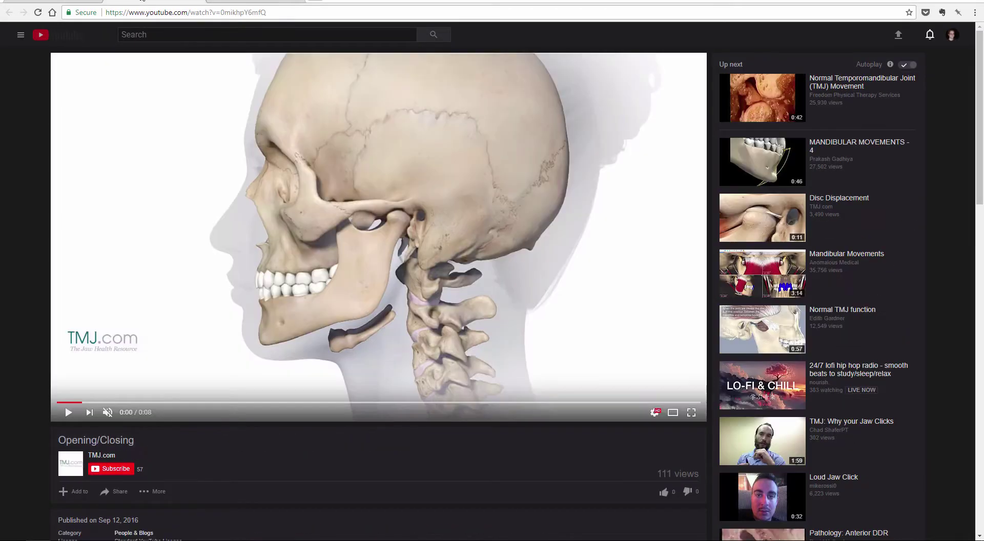
pyautogui.doubleClick(496, 232)
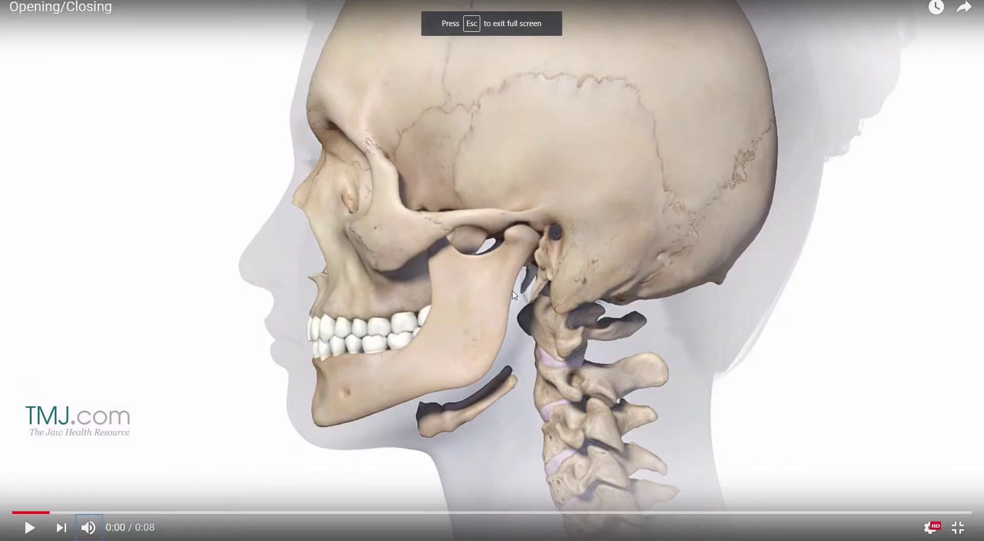
pyautogui.click(30, 528)
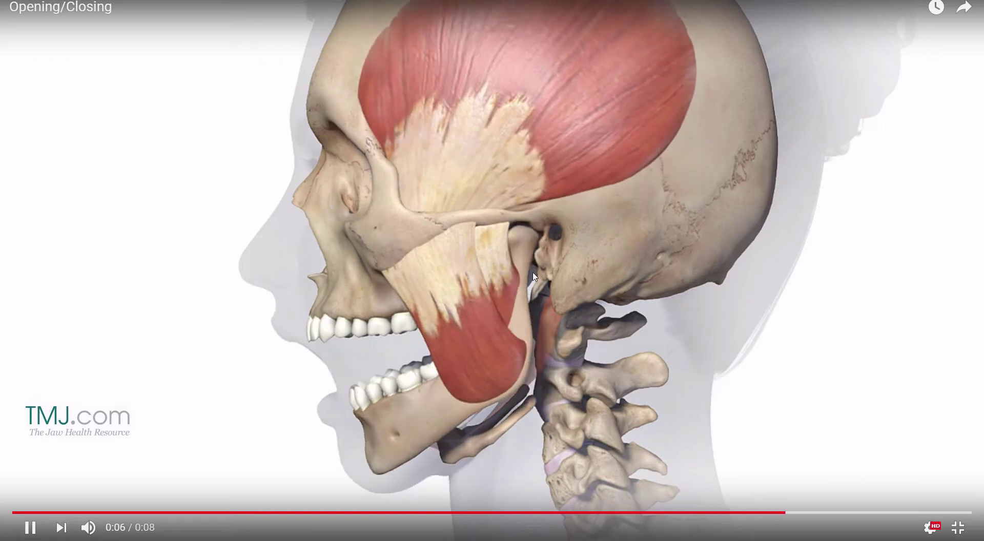
pyautogui.click(708, 360)
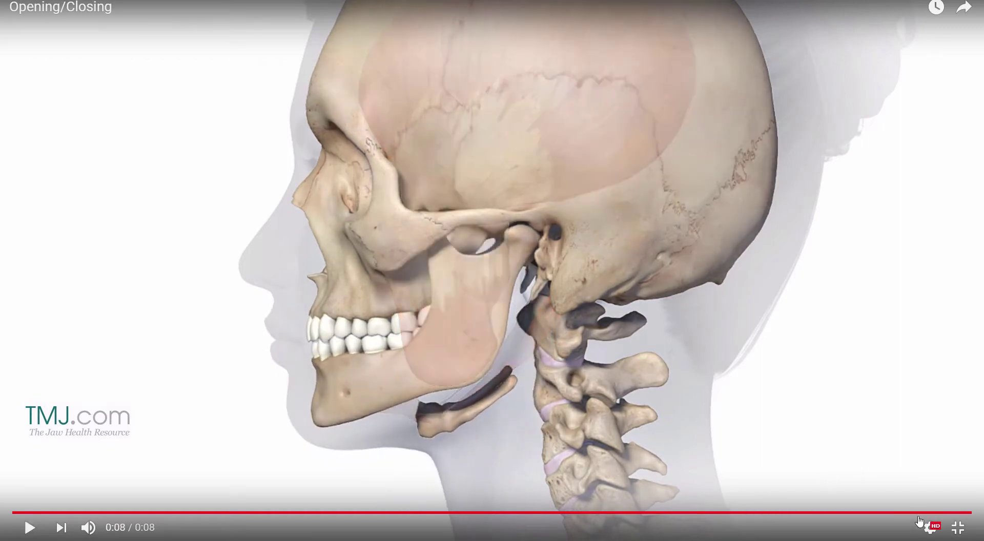
pyautogui.click(958, 528)
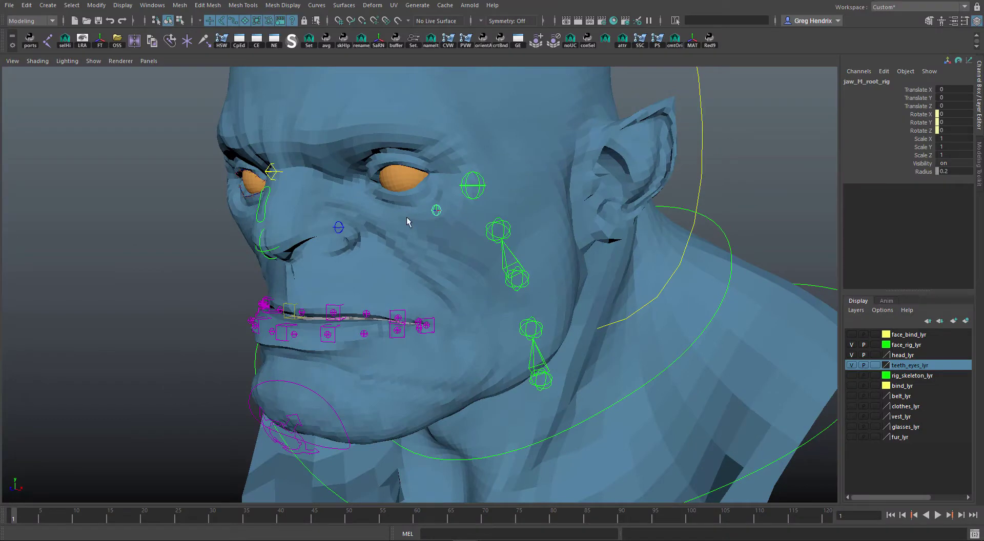
# - Bring in the Node Editor with the jaw nodes, enlarge it, and select the jaw_M_root_ctrl node
pyautogui.keyDown('alt'); pyautogui.moveTo(333, 260); pyautogui.dragTo(308, 305); pyautogui.keyUp('alt')
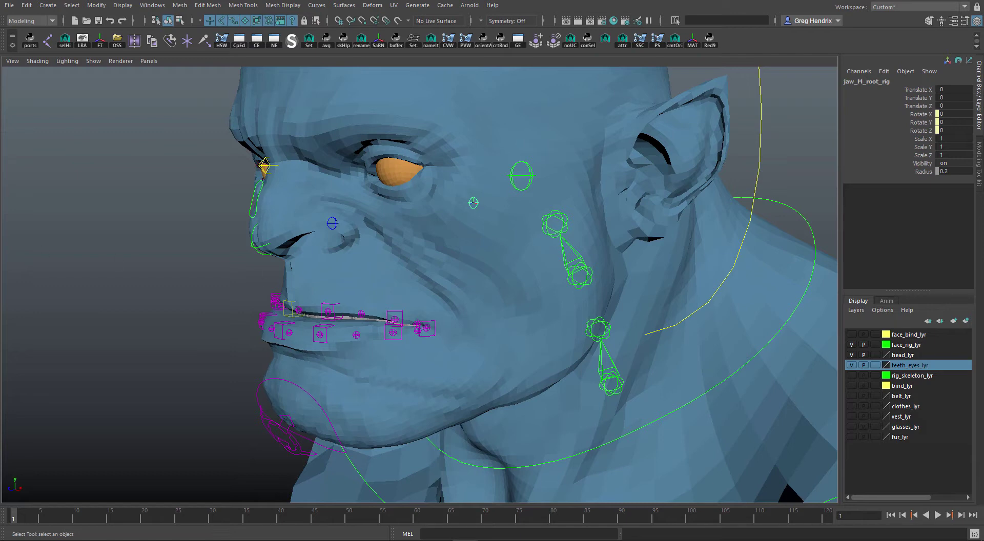
pyautogui.moveTo(0, 115); pyautogui.dragTo(346, 101)
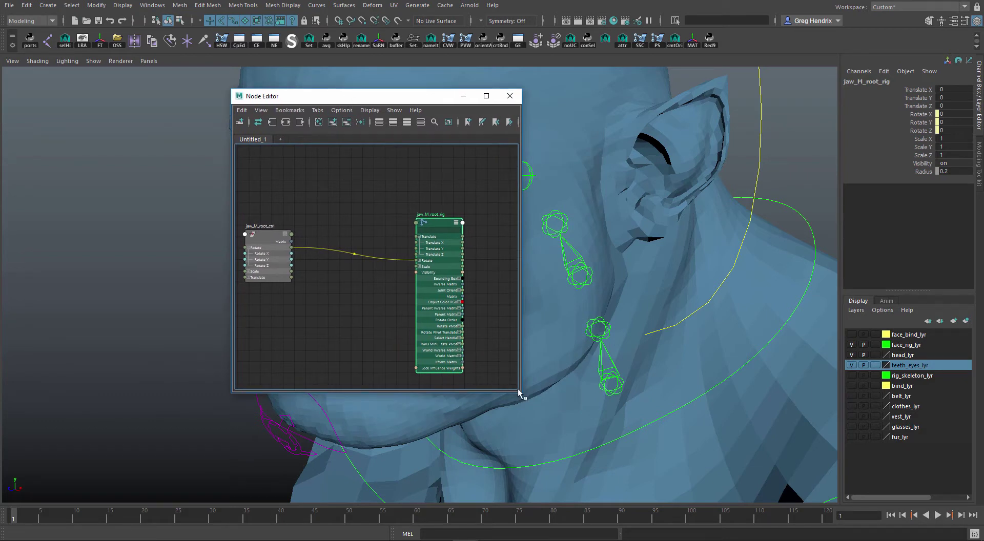
pyautogui.moveTo(521, 392); pyautogui.dragTo(708, 521)
pyautogui.keyDown('alt'); pyautogui.moveTo(359, 325); pyautogui.dragTo(447, 341, button='middle'); pyautogui.keyUp('alt')
pyautogui.scroll(2, 293, 305)
pyautogui.click(389, 231)
pyautogui.click(389, 231)
pyautogui.moveTo(434, 96); pyautogui.dragTo(701, 137)
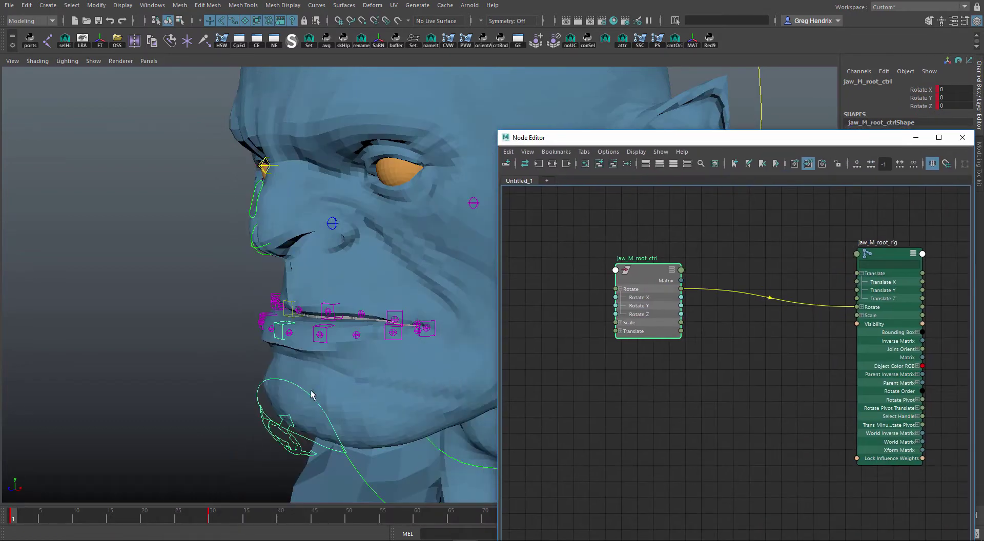
# - Reposition the jaw_M_root_rig node in the graph and maximize the Node Editor
pyautogui.moveTo(601, 141); pyautogui.dragTo(354, 88)
pyautogui.keyDown('alt'); pyautogui.moveTo(516, 238); pyautogui.dragTo(435, 272, button='middle'); pyautogui.keyUp('alt')
pyautogui.keyDown('alt'); pyautogui.moveTo(435, 271); pyautogui.dragTo(476, 268, button='right'); pyautogui.keyUp('alt')
pyautogui.moveTo(601, 215); pyautogui.dragTo(672, 168)
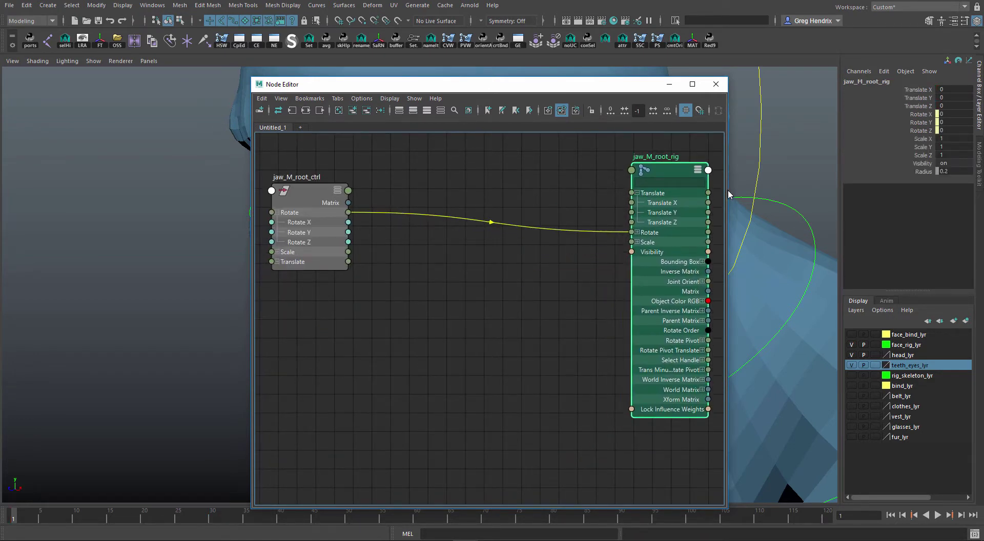
pyautogui.moveTo(728, 189); pyautogui.dragTo(870, 191)
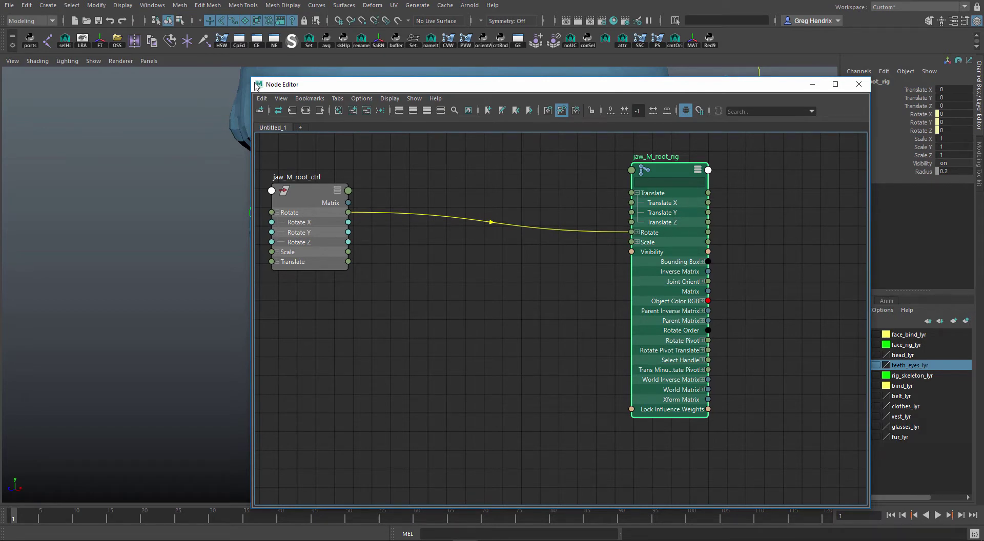
pyautogui.moveTo(248, 79); pyautogui.dragTo(89, 11)
pyautogui.doubleClick(160, 17)
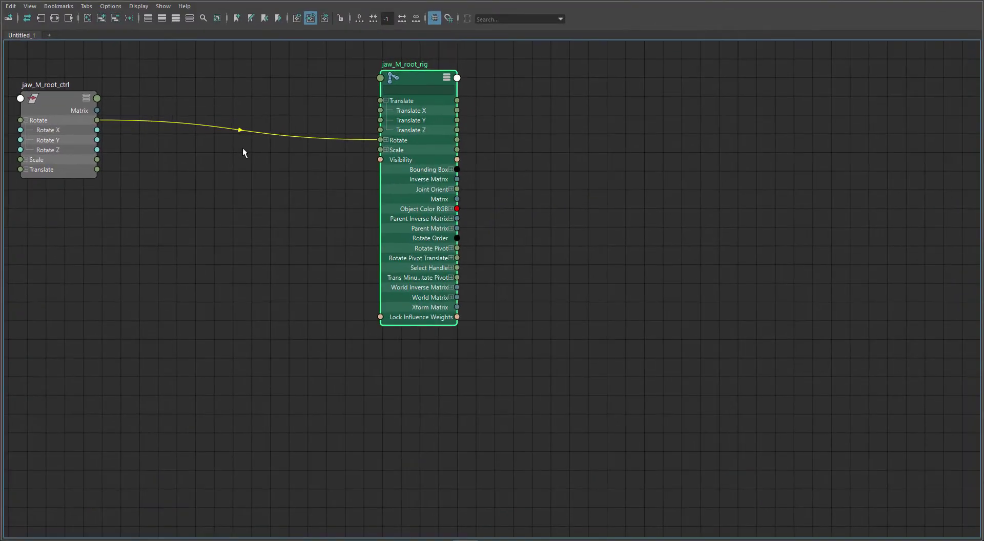
# - Create a remapValue node in the graph between jaw_M_root_ctrl and jaw_M_root_rig
pyautogui.moveTo(241, 152); pyautogui.dragTo(623, 331, button='middle')
pyautogui.scroll(3, 542, 292)
pyautogui.scroll(-1, 506, 285)
pyautogui.click(521, 260)
pyautogui.press('Tab')
pyautogui.write('rema')
pyautogui.press('Down')
pyautogui.press('Down')
pyautogui.press('Down')
pyautogui.press('Return')
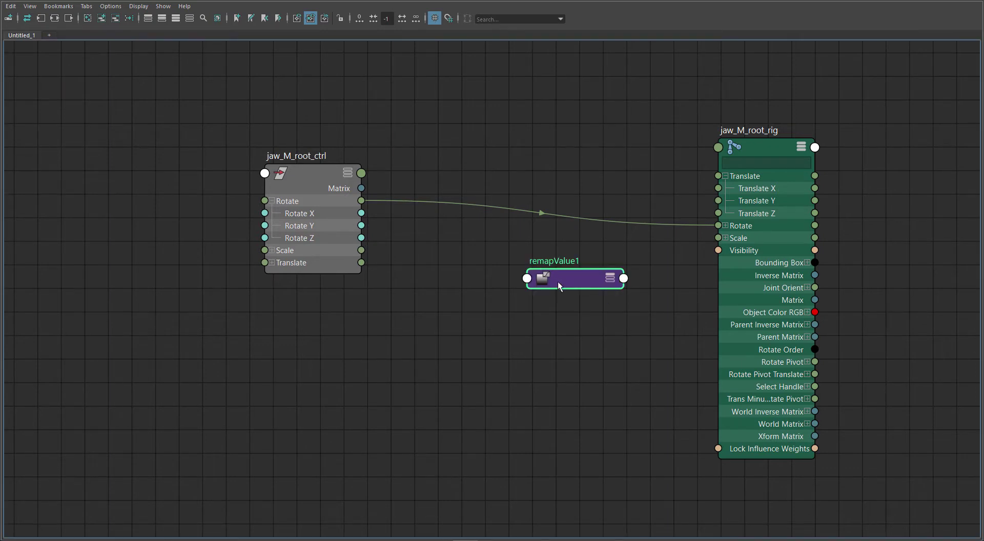
# - Move the remap node above the rotate connection, show its attributes, and rename it jaw_up2down_remap
pyautogui.moveTo(557, 281); pyautogui.dragTo(539, 126)
pyautogui.press('2')
pyautogui.doubleClick(534, 104)
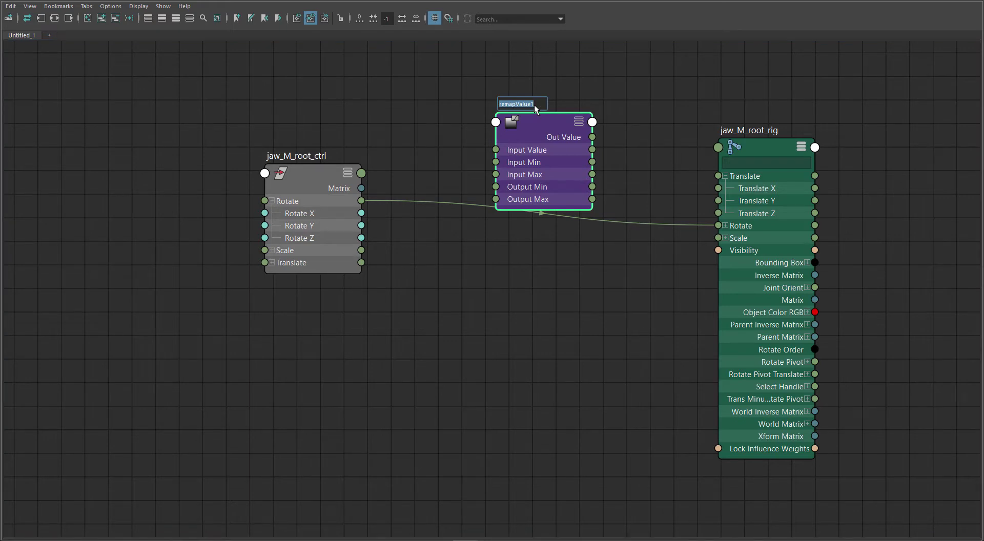
pyautogui.write('jaw')
pyautogui.write('_up2down_remap')
pyautogui.press('Return')
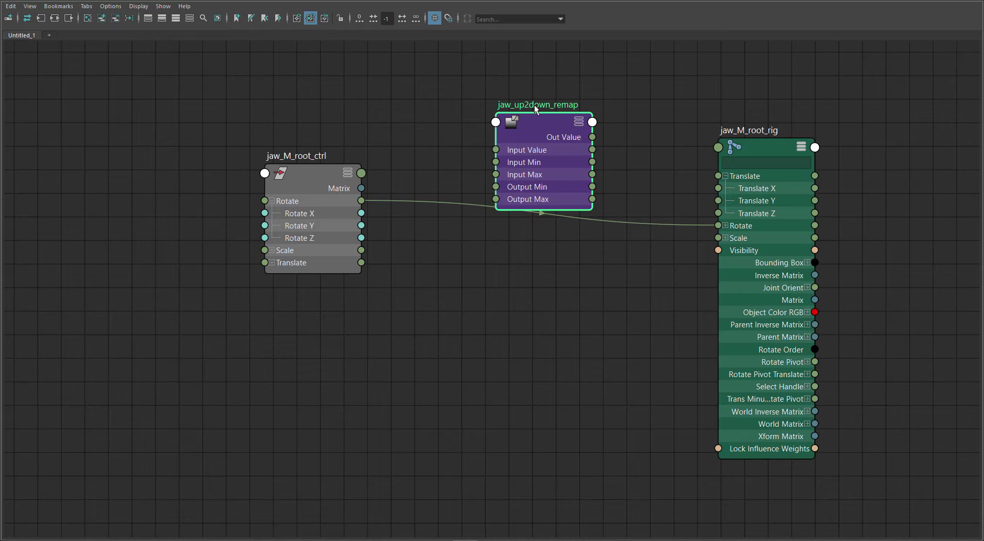
# - Connect jaw_M_root_ctrl's Rotate X to the Input Value of jaw_up2down_remap and arrange the conversion node between them
pyautogui.moveTo(566, 109); pyautogui.dragTo(561, 112)
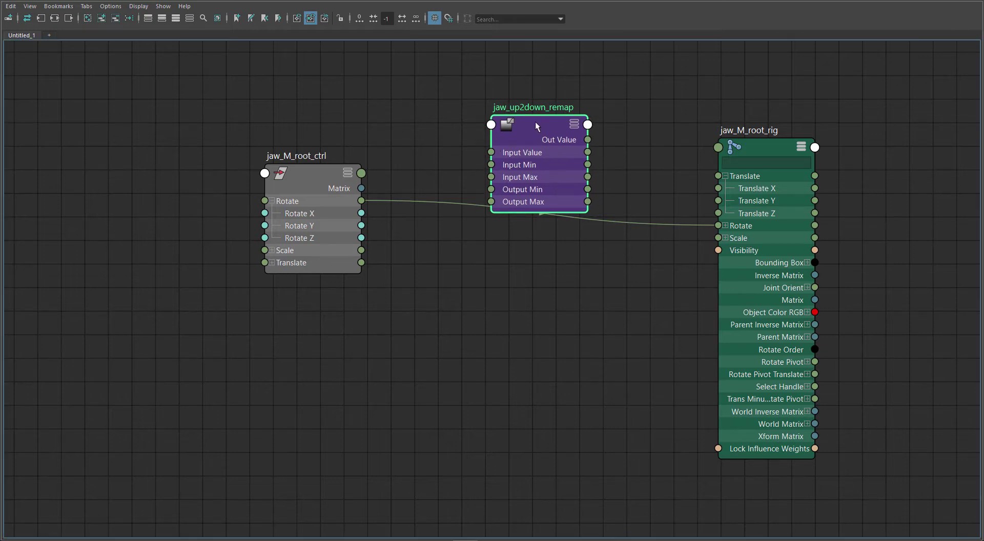
pyautogui.moveTo(536, 125); pyautogui.dragTo(537, 133)
pyautogui.moveTo(365, 213); pyautogui.dragTo(379, 219)
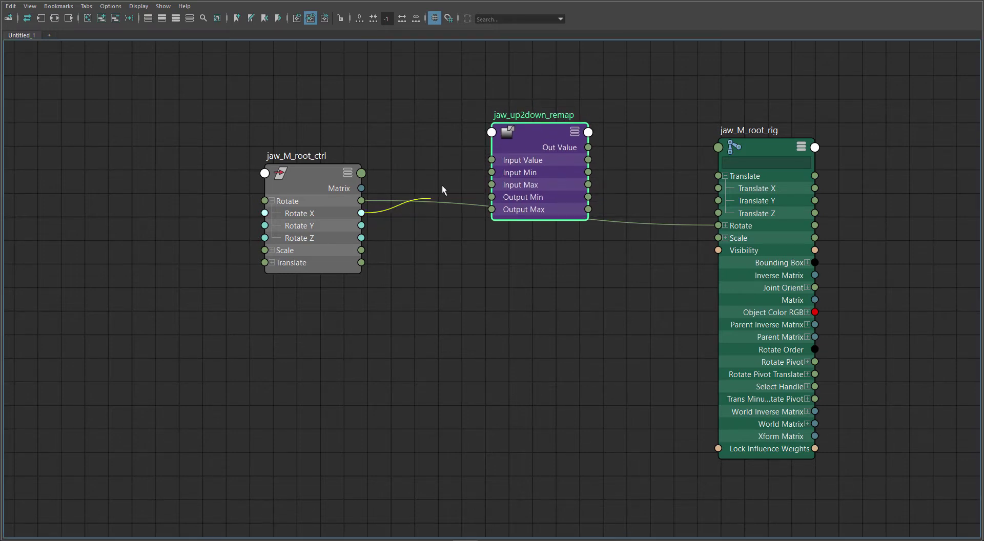
pyautogui.moveTo(447, 185); pyautogui.dragTo(569, 130)
pyautogui.moveTo(478, 288); pyautogui.dragTo(456, 164)
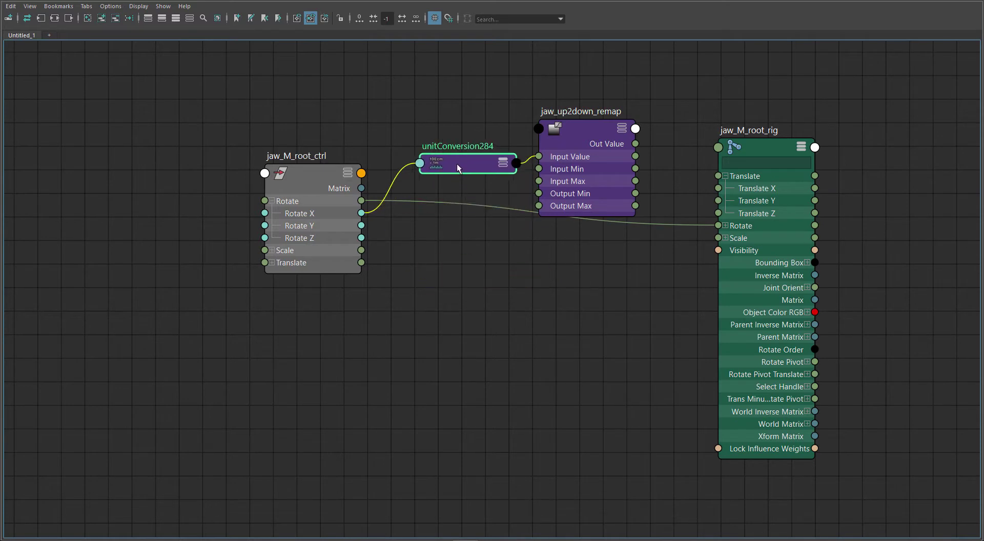
# - Open the attributes of jaw_up2down_remap and move the Node Editor aside so the face rig can be seen
pyautogui.doubleClick(572, 145)
pyautogui.moveTo(619, 111); pyautogui.dragTo(791, 102)
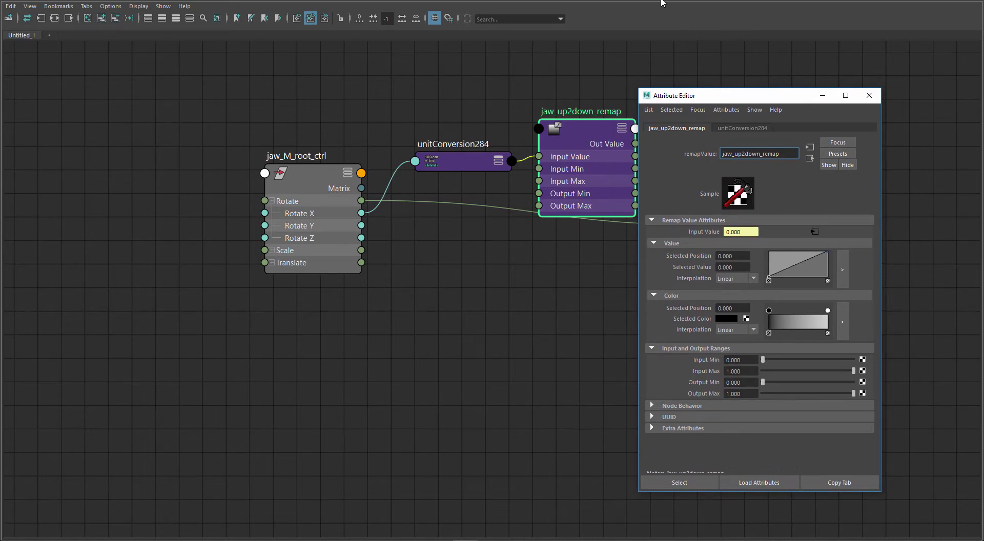
pyautogui.moveTo(664, 2); pyautogui.dragTo(0, 203)
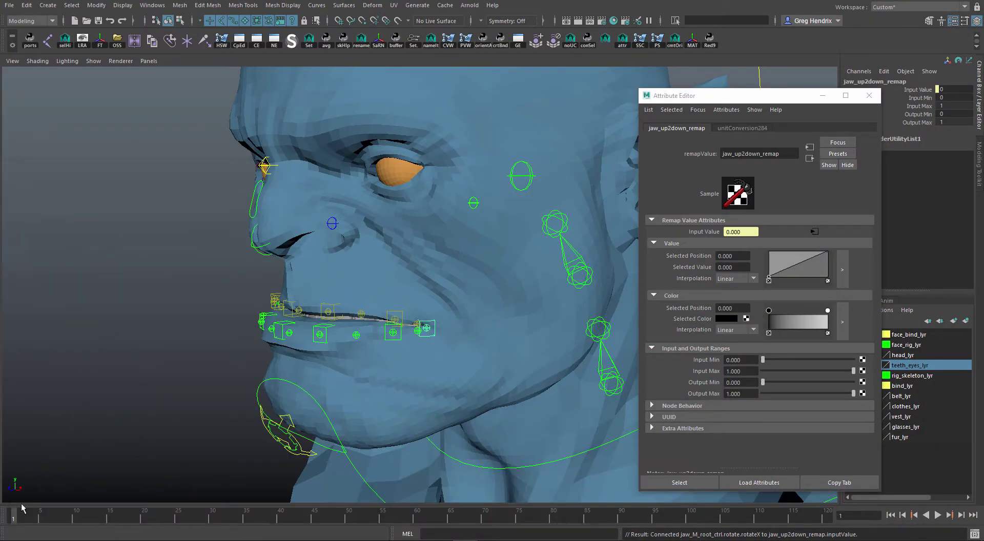
# - Scrub the first frames to compare the remap's Input Value with jaw_M_root_ctrl's Rotate X, and reselect jaw_up2down_remap
pyautogui.moveTo(14, 517)
pyautogui.mouseDown()
pyautogui.moveTo(110, 531)
pyautogui.moveTo(1, 518)
pyautogui.moveTo(128, 520)
pyautogui.moveTo(14, 518)
pyautogui.moveTo(28, 519)
pyautogui.mouseUp()
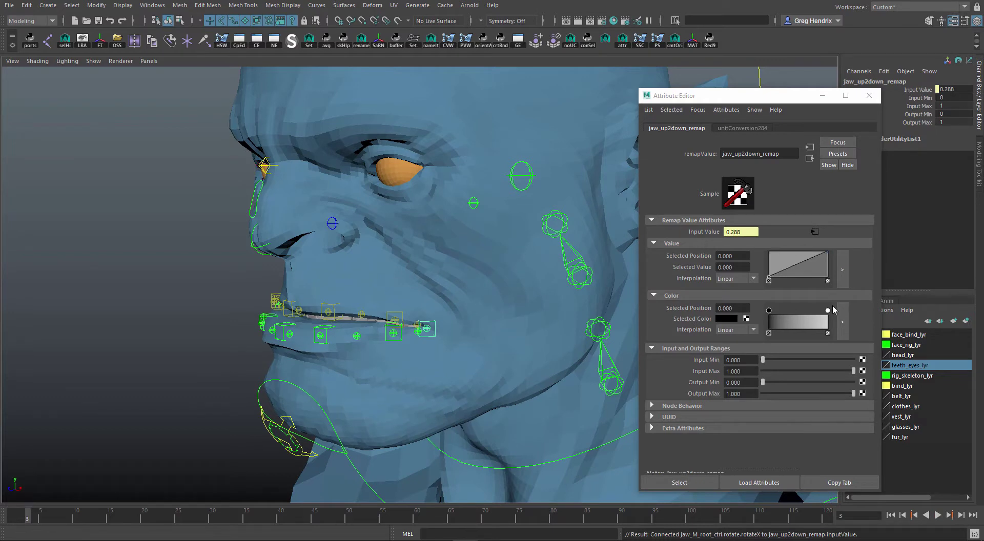
pyautogui.click(749, 359)
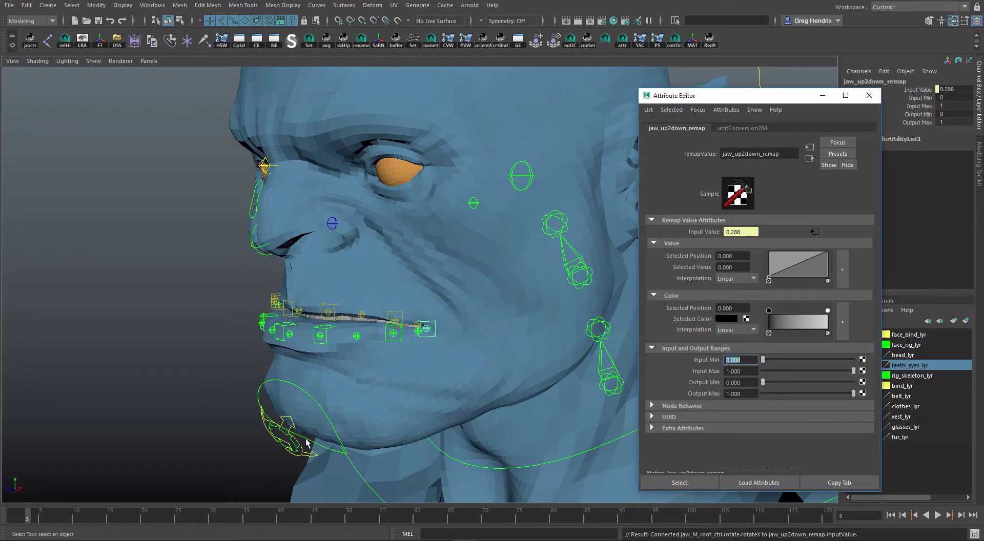
pyautogui.moveTo(31, 526); pyautogui.dragTo(54, 526)
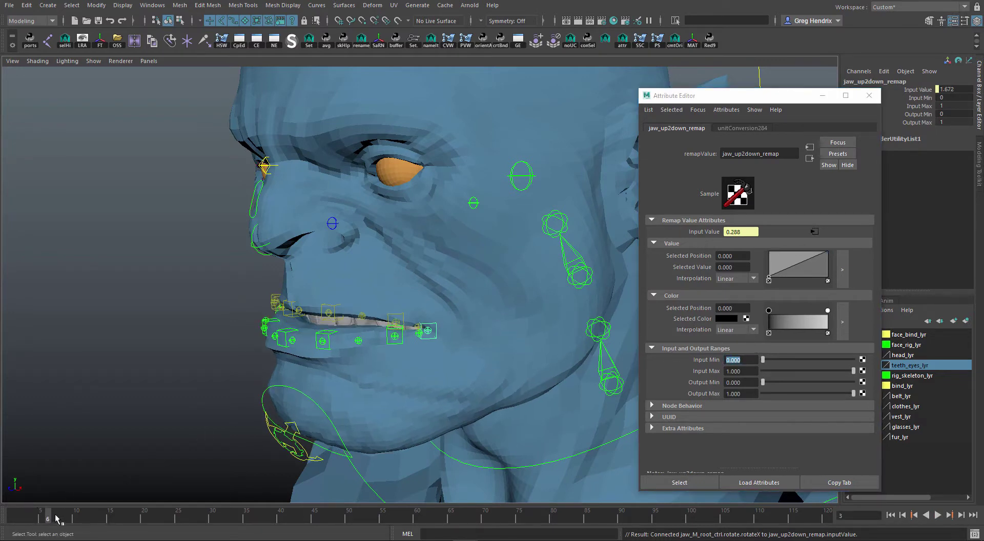
pyautogui.click(305, 433)
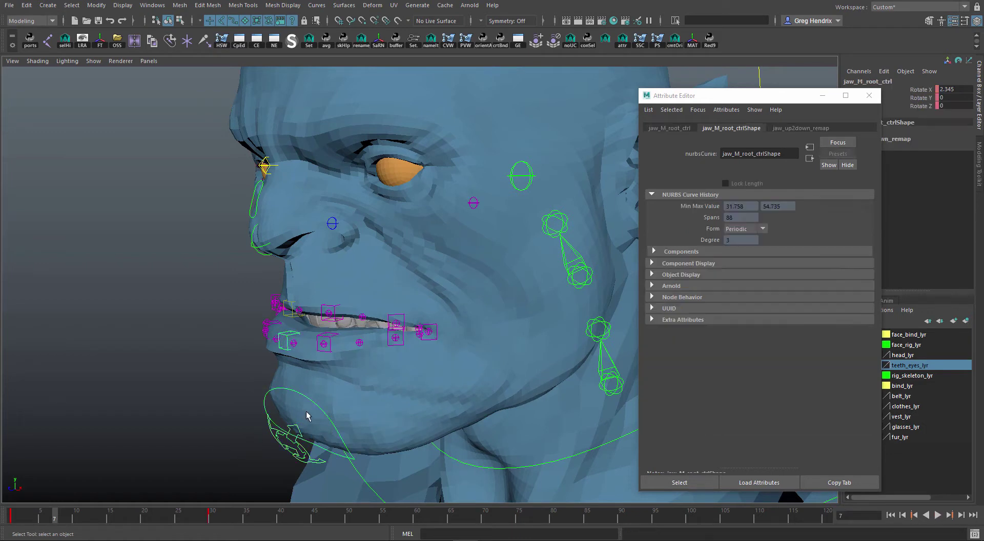
pyautogui.moveTo(61, 519); pyautogui.dragTo(0, 266)
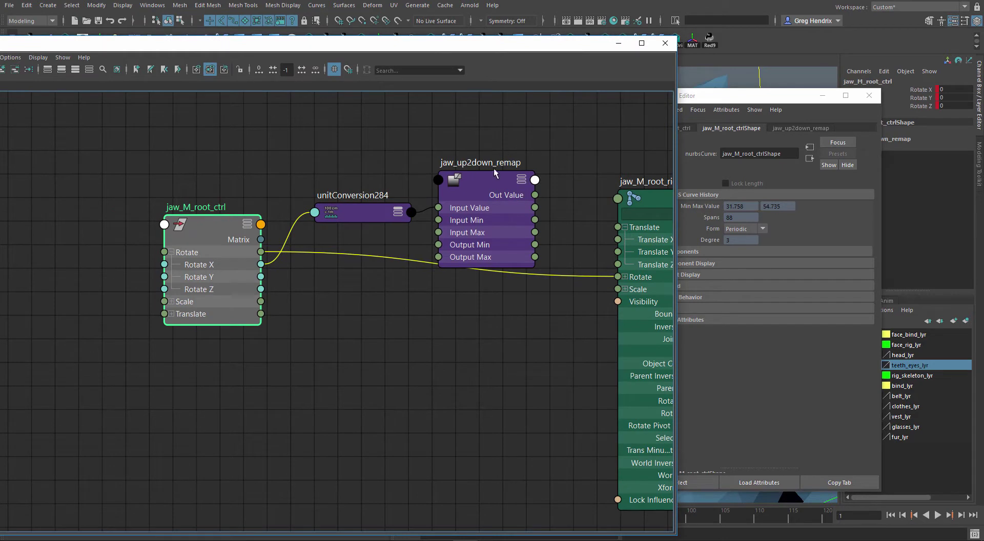
pyautogui.click(497, 184)
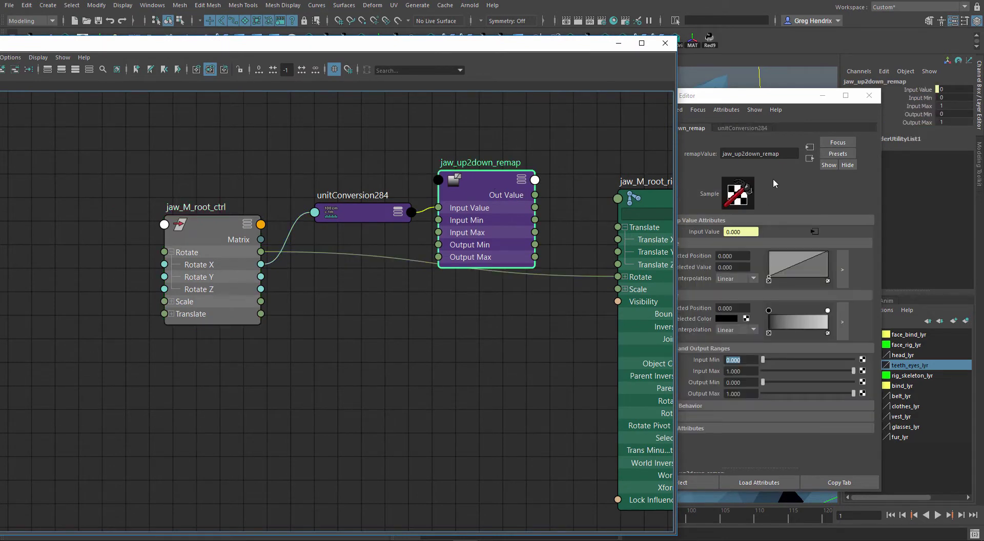
# - Set the input range of jaw_up2down_remap to a minimum of 8 and a maximum of 24
pyautogui.click(769, 99)
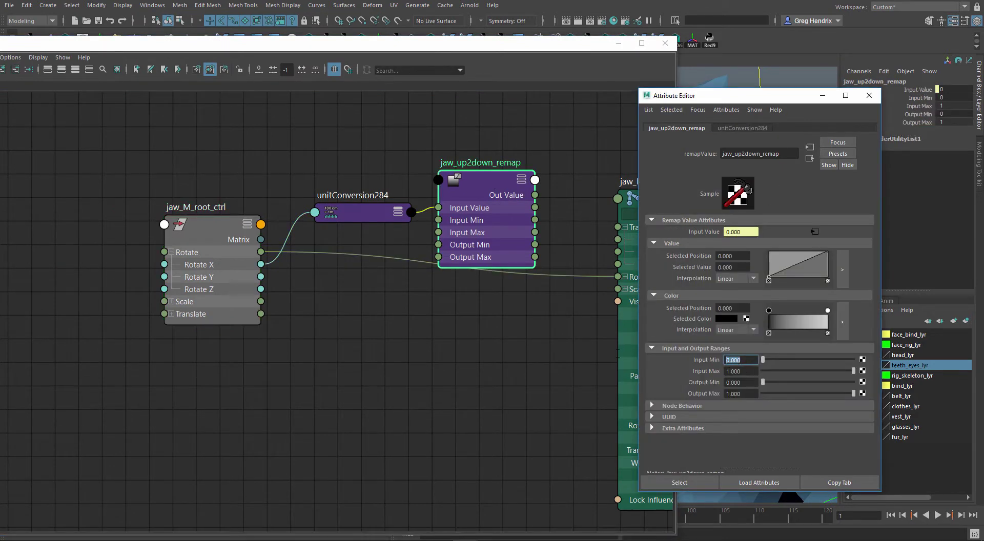
pyautogui.write('8')
pyautogui.click(589, 362)
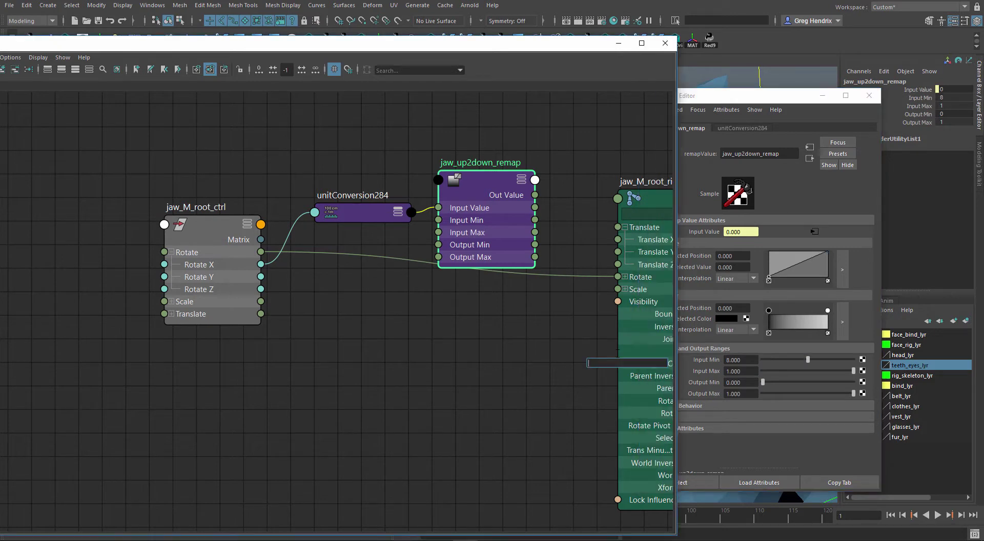
pyautogui.press('Tab')
pyautogui.write('2')
pyautogui.press('BackSpace')
pyautogui.doubleClick(741, 370)
pyautogui.write('24')
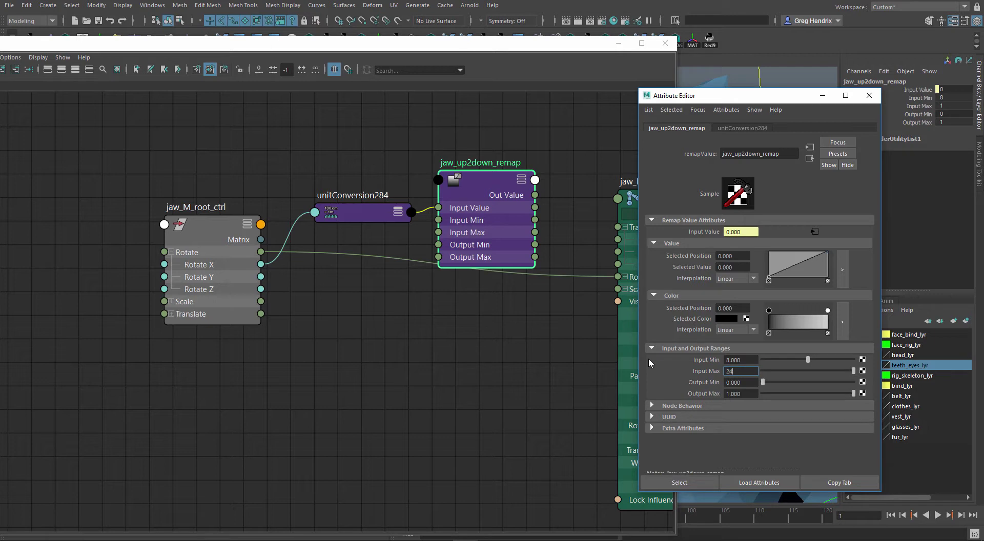
# - Set the Output Max of jaw_up2down_remap to -0.14
pyautogui.click(746, 382)
pyautogui.press('Tab')
pyautogui.write('-0')
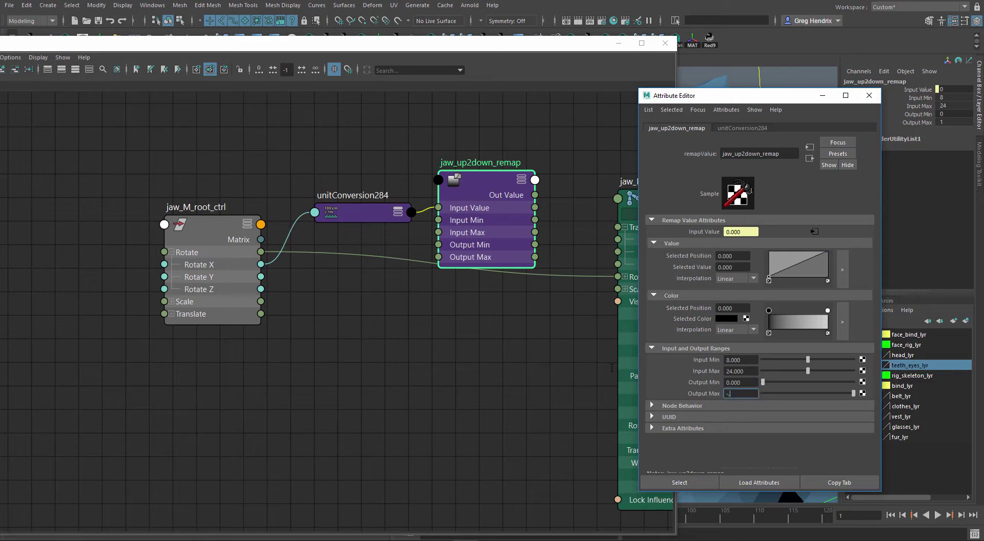
pyautogui.write('.14')
pyautogui.press('Return')
pyautogui.click(747, 394)
pyautogui.click(746, 372)
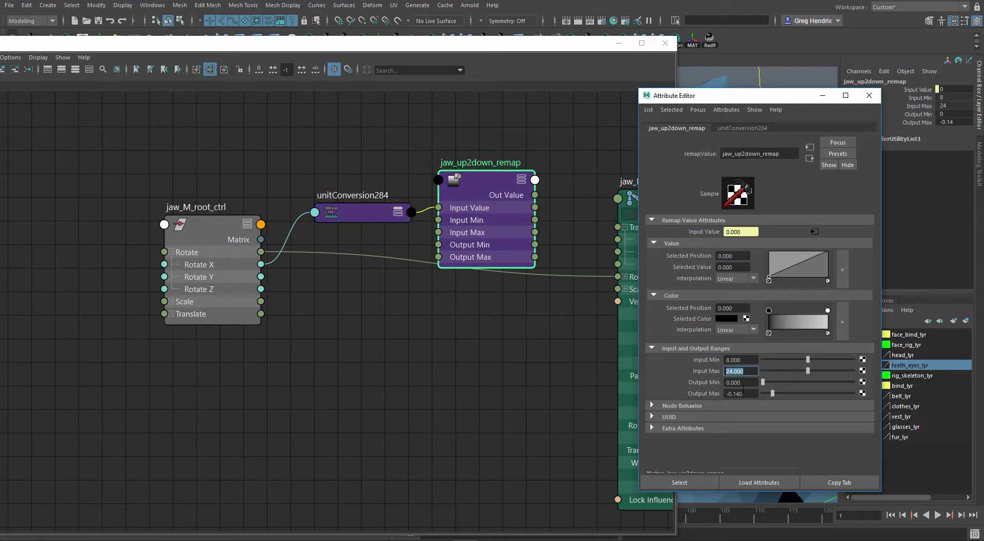
pyautogui.doubleClick(738, 394)
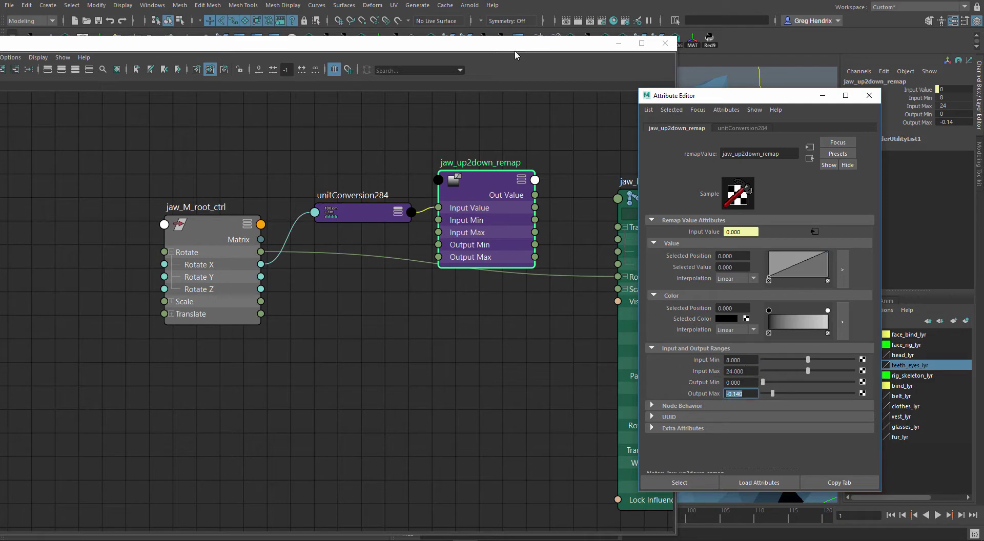
# - Connect the Out Value of jaw_up2down_remap to Translate Y of jaw_M_root_rig and move the Node Editor off the face
pyautogui.moveTo(512, 53); pyautogui.dragTo(471, 35)
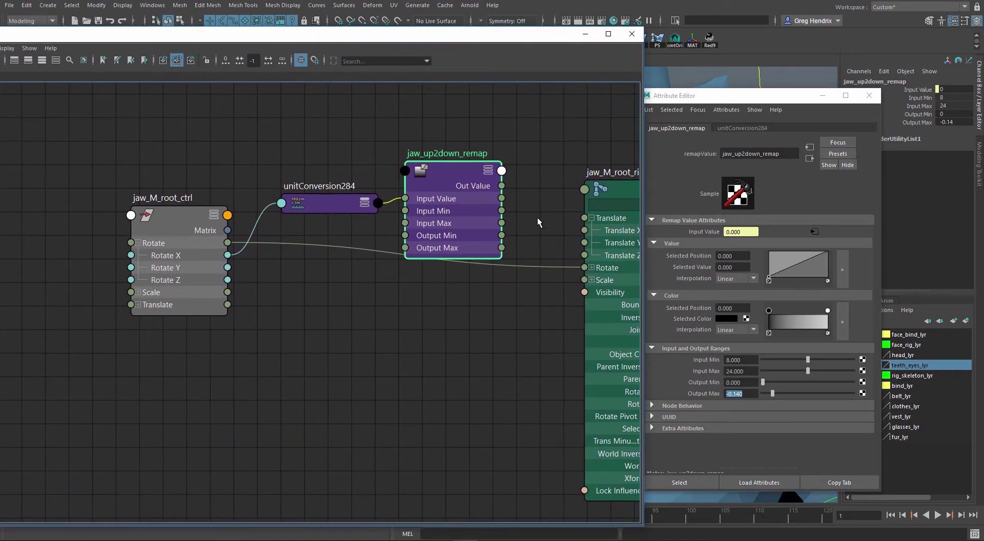
pyautogui.moveTo(538, 218); pyautogui.dragTo(414, 208, button='middle')
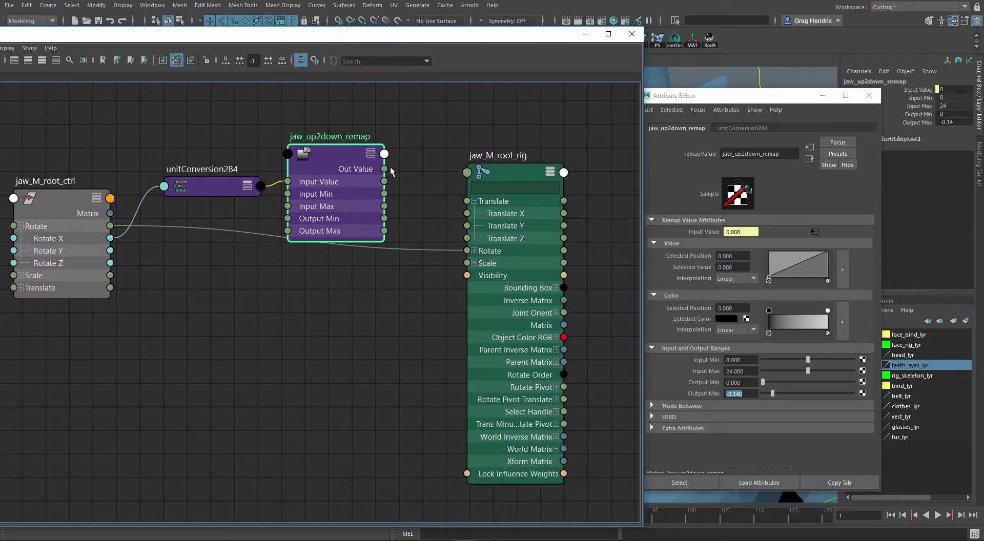
pyautogui.moveTo(385, 169); pyautogui.dragTo(474, 225)
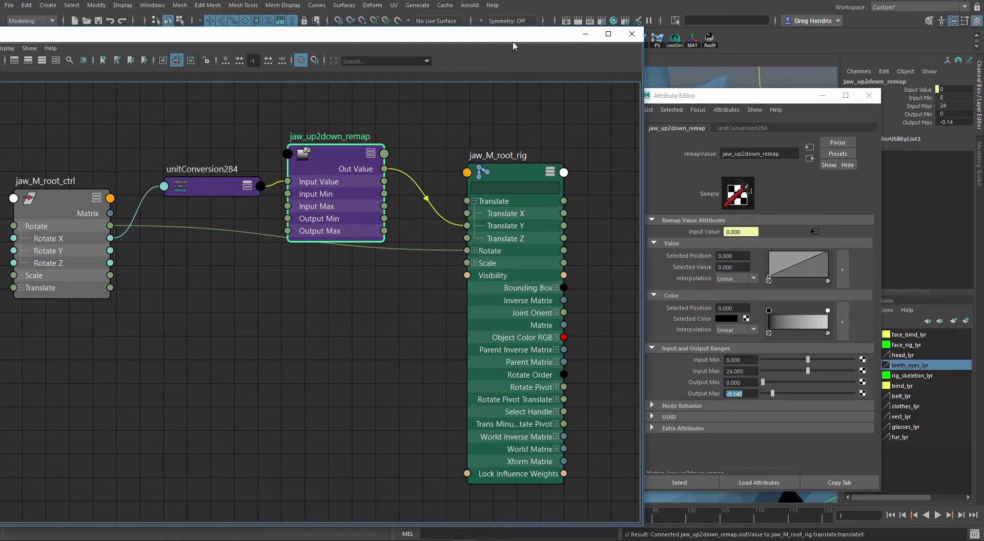
pyautogui.moveTo(514, 45); pyautogui.dragTo(2, 25)
pyautogui.moveTo(10, 511)
pyautogui.mouseDown()
pyautogui.moveTo(130, 533)
pyautogui.moveTo(225, 523)
pyautogui.moveTo(37, 520)
pyautogui.moveTo(181, 523)
pyautogui.moveTo(4, 505)
pyautogui.mouseUp()
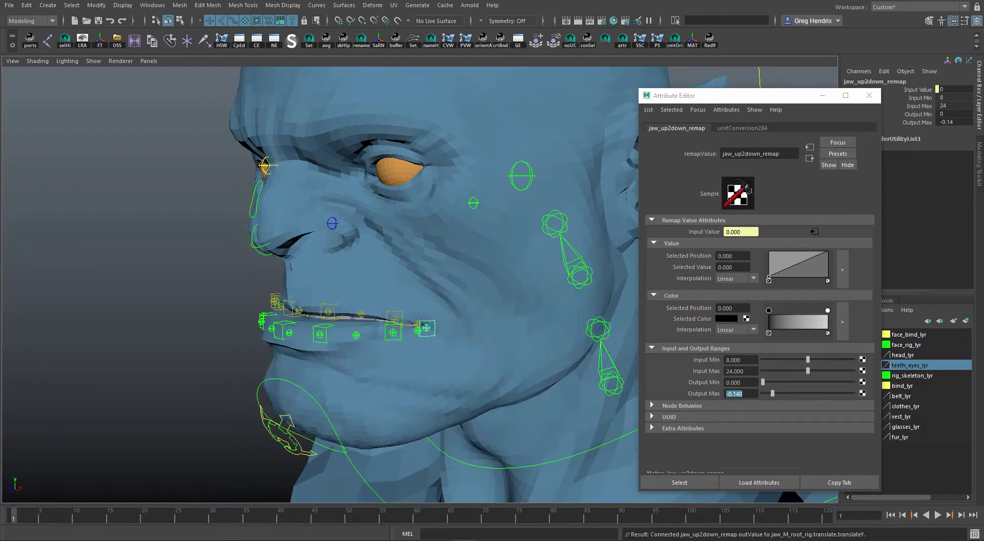
# - Bring the Node Editor back, duplicate jaw_up2down_remap, and place the copy below the original with its attributes shown
pyautogui.moveTo(0, 128); pyautogui.dragTo(516, 23)
pyautogui.keyDown('alt'); pyautogui.moveTo(552, 339); pyautogui.dragTo(499, 312, button='right'); pyautogui.keyUp('alt')
pyautogui.keyDown('alt'); pyautogui.moveTo(499, 311); pyautogui.dragTo(482, 307, button='middle'); pyautogui.keyUp('alt')
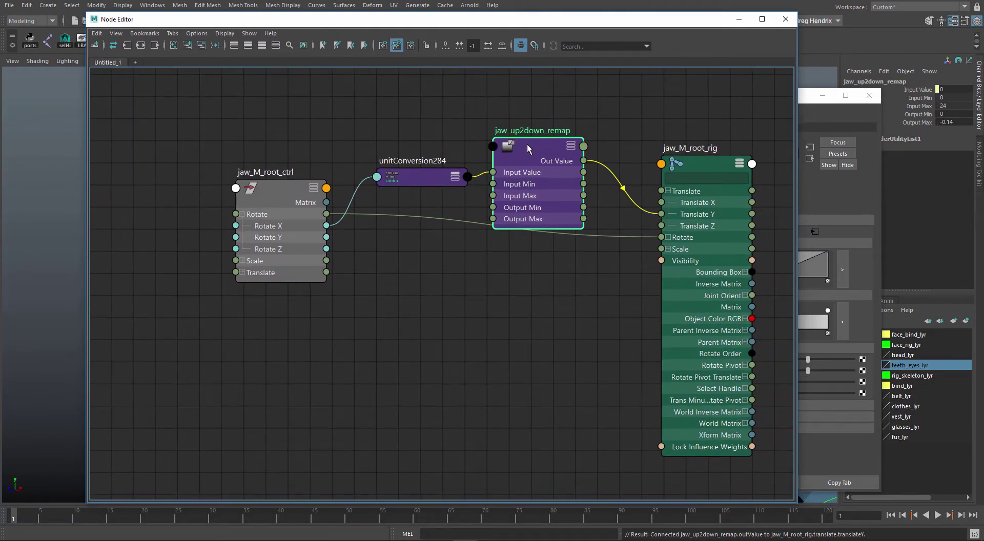
pyautogui.hotkey('ctrl', 'd')
pyautogui.moveTo(376, 392); pyautogui.dragTo(533, 319)
pyautogui.press('3')
# - Rename the duplicated remap node jaw_forward2back_remap and align it under jaw_up2down_remap
pyautogui.doubleClick(533, 308)
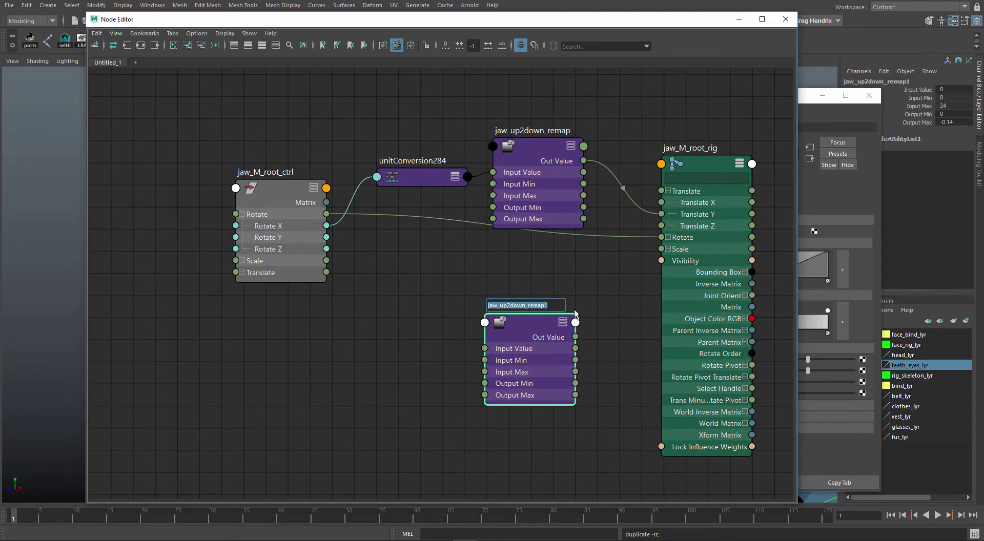
pyautogui.press('End')
pyautogui.press('BackSpace')
pyautogui.press('BackSpace')
pyautogui.press('BackSpace')
pyautogui.write('forward2back')
pyautogui.press('Return')
pyautogui.moveTo(541, 321); pyautogui.dragTo(546, 291)
# - Open the attributes of jaw_forward2back_remap and set its Output Max to 0.2
pyautogui.doubleClick(546, 290)
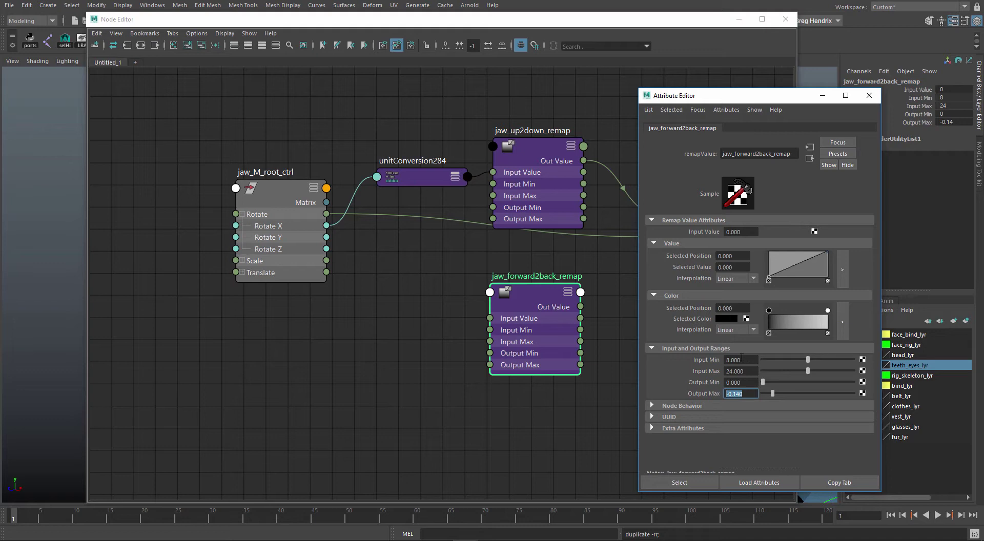
pyautogui.click(741, 360)
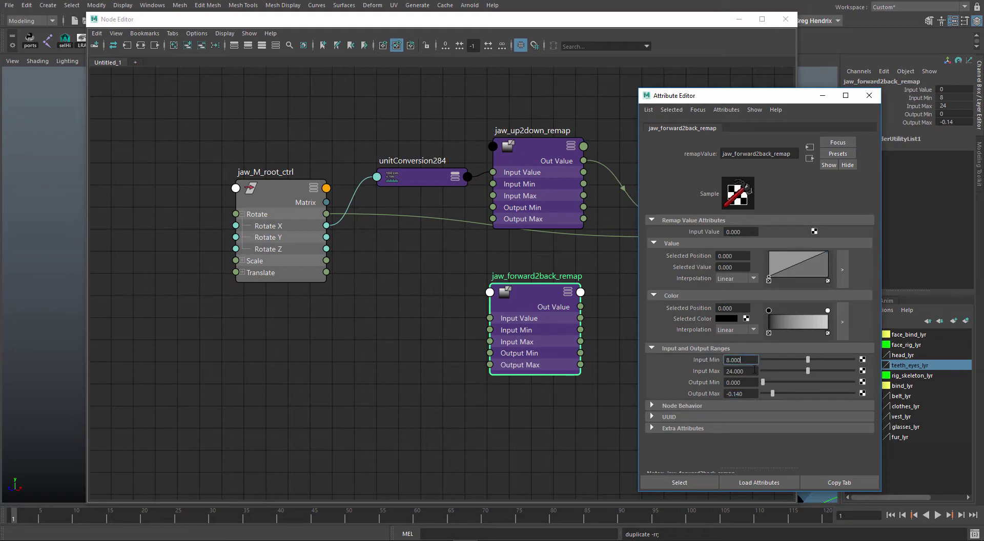
pyautogui.click(754, 371)
pyautogui.doubleClick(753, 393)
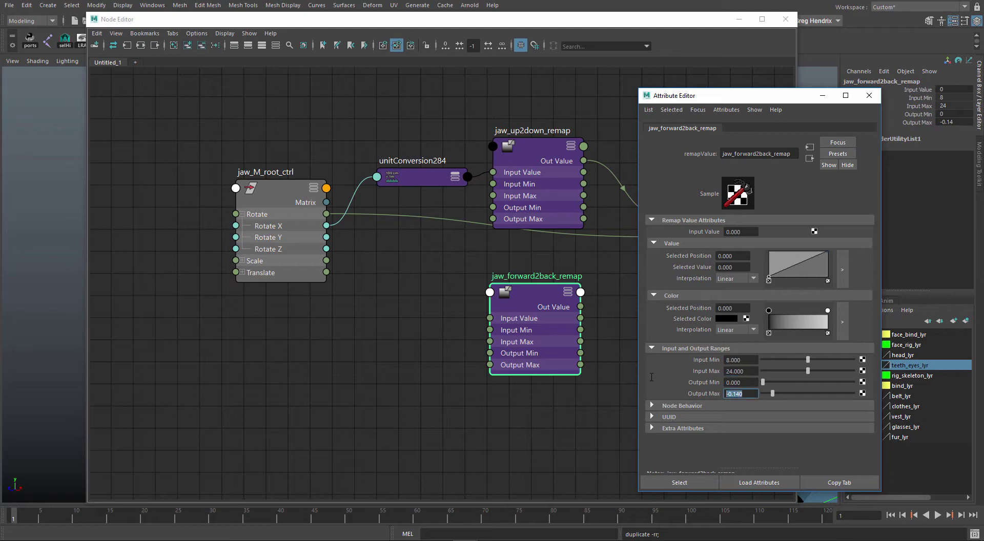
pyautogui.write('0.2')
pyautogui.press('Return')
# - Connect the Out Value of jaw_forward2back_remap to Translate Z of jaw_M_root_rig and select that joint in the viewport
pyautogui.moveTo(644, 22); pyautogui.dragTo(573, 14)
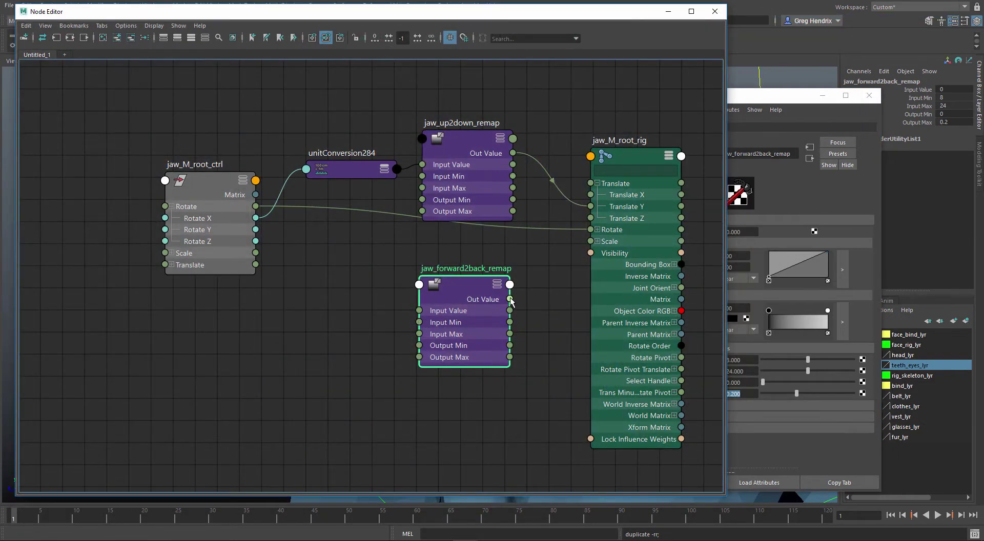
pyautogui.moveTo(509, 299); pyautogui.dragTo(591, 218)
pyautogui.moveTo(494, 13); pyautogui.dragTo(436, 391)
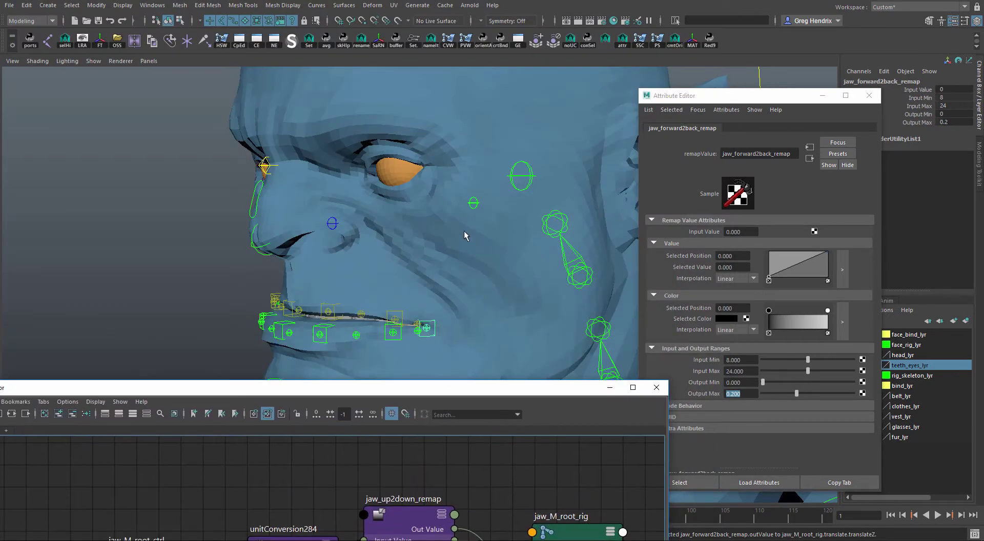
pyautogui.click(472, 204)
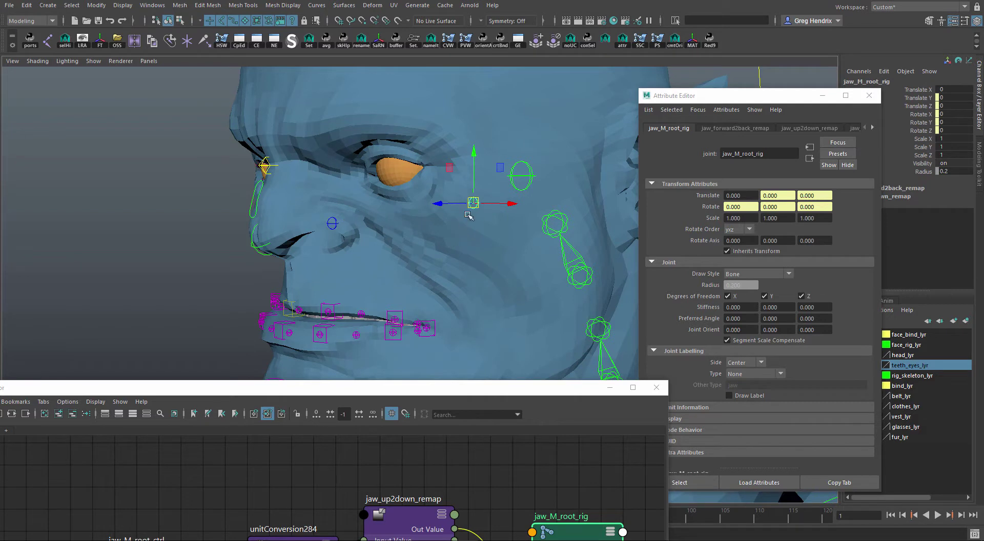
# - Connect unitConversion284's Output to the Input Value of jaw_forward2back_remap and tidy the nodes' layout
pyautogui.moveTo(461, 388); pyautogui.dragTo(568, 46)
pyautogui.moveTo(377, 204); pyautogui.dragTo(393, 293)
pyautogui.press('2')
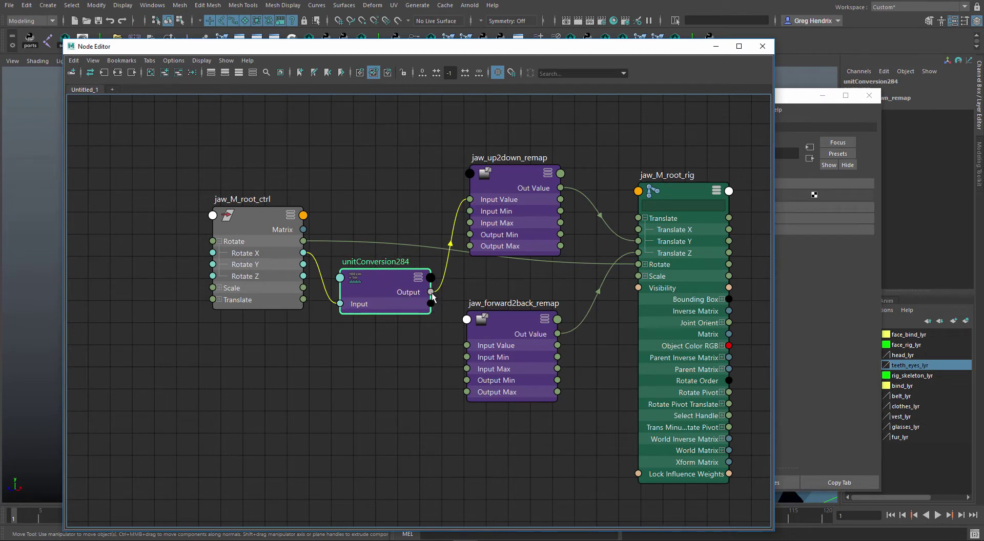
pyautogui.moveTo(432, 293); pyautogui.dragTo(466, 346)
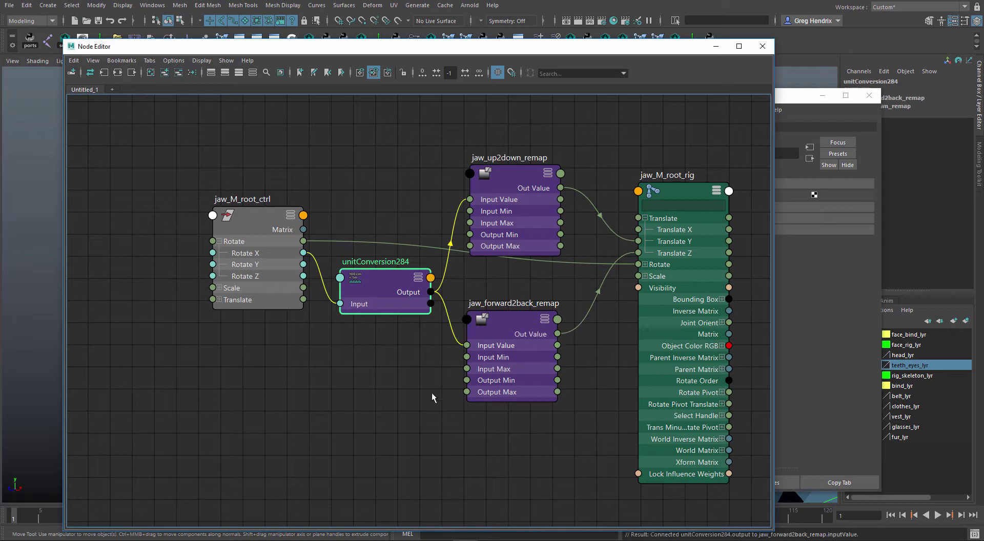
pyautogui.moveTo(388, 287)
pyautogui.mouseDown()
pyautogui.moveTo(388, 276)
pyautogui.moveTo(386, 286)
pyautogui.mouseUp()
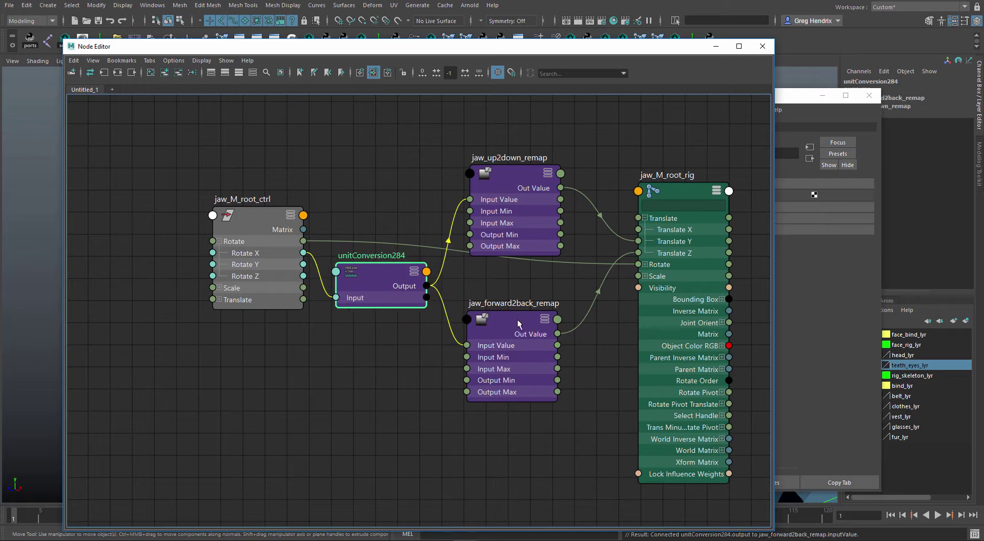
pyautogui.moveTo(519, 325); pyautogui.dragTo(519, 329)
# - Scrub the timeline to about frame 33 and back to frame 1 to examine the jaw opening from the side
pyautogui.moveTo(610, 48); pyautogui.dragTo(0, 51)
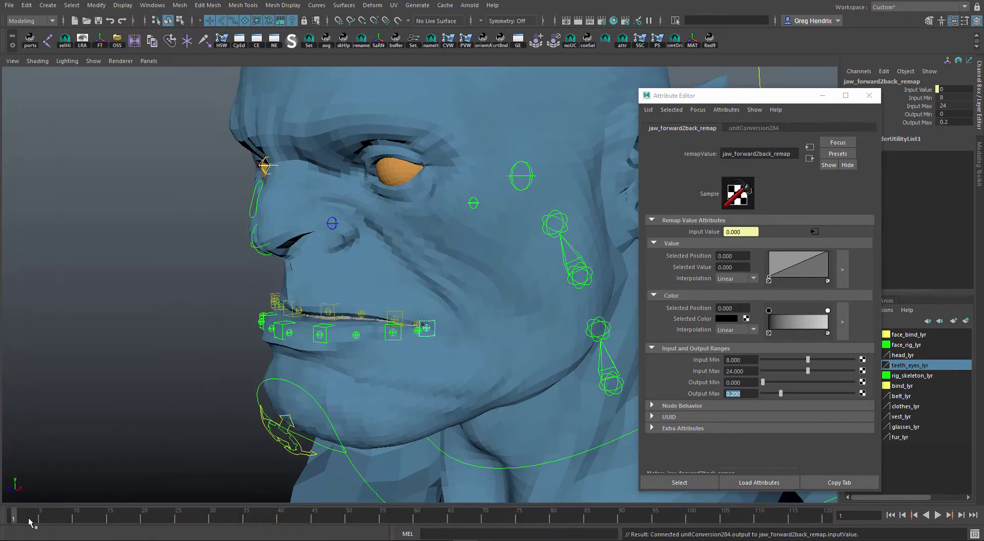
pyautogui.moveTo(18, 519); pyautogui.dragTo(186, 505)
pyautogui.keyDown('alt'); pyautogui.moveTo(261, 353); pyautogui.dragTo(388, 294); pyautogui.keyUp('alt')
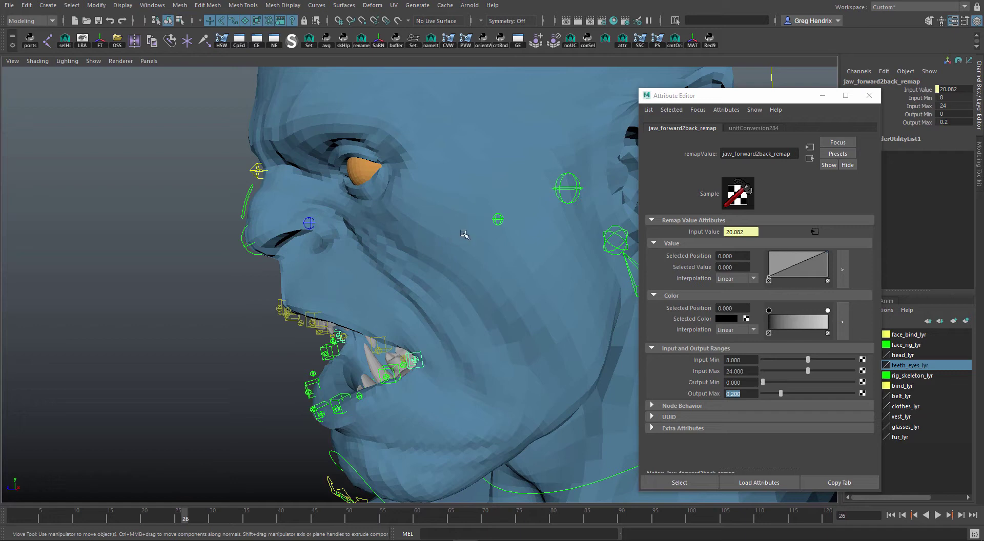
pyautogui.moveTo(185, 517); pyautogui.dragTo(233, 518)
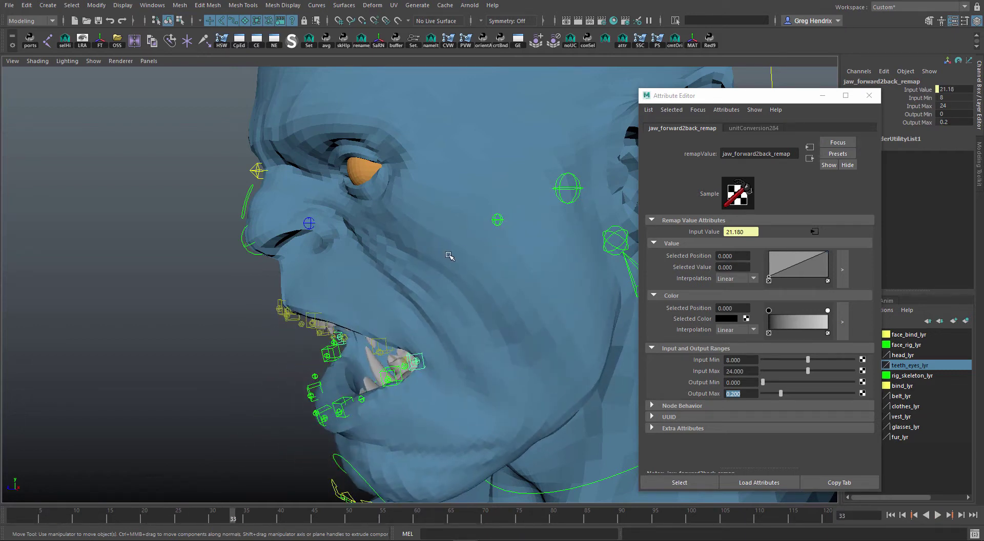
pyautogui.moveTo(202, 522); pyautogui.dragTo(13, 518)
# - Reopen the attributes of jaw_up2down_remap from the Node Editor and clear that editor away from the face
pyautogui.click(274, 39)
pyautogui.moveTo(449, 100); pyautogui.dragTo(500, 126)
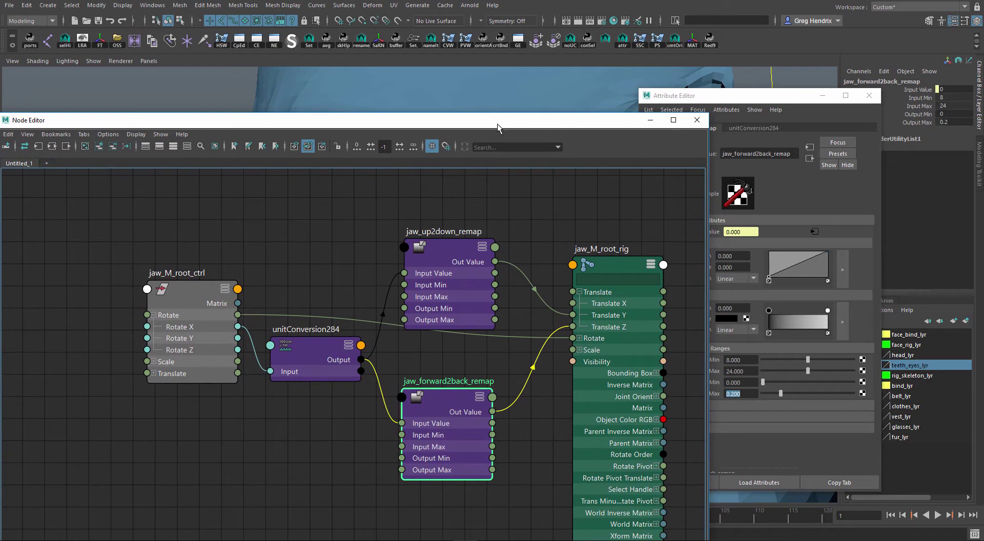
pyautogui.doubleClick(452, 246)
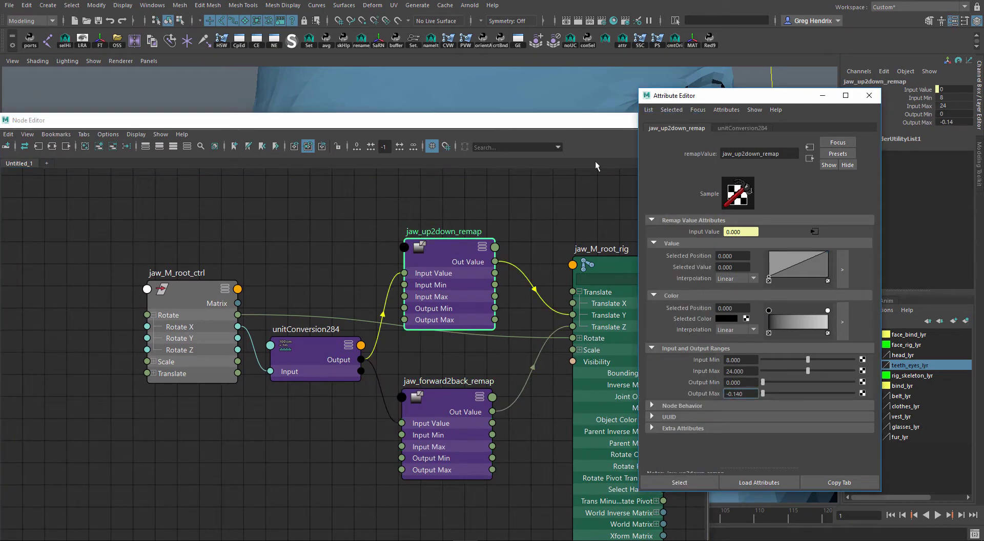
pyautogui.moveTo(592, 123); pyautogui.dragTo(682, 85)
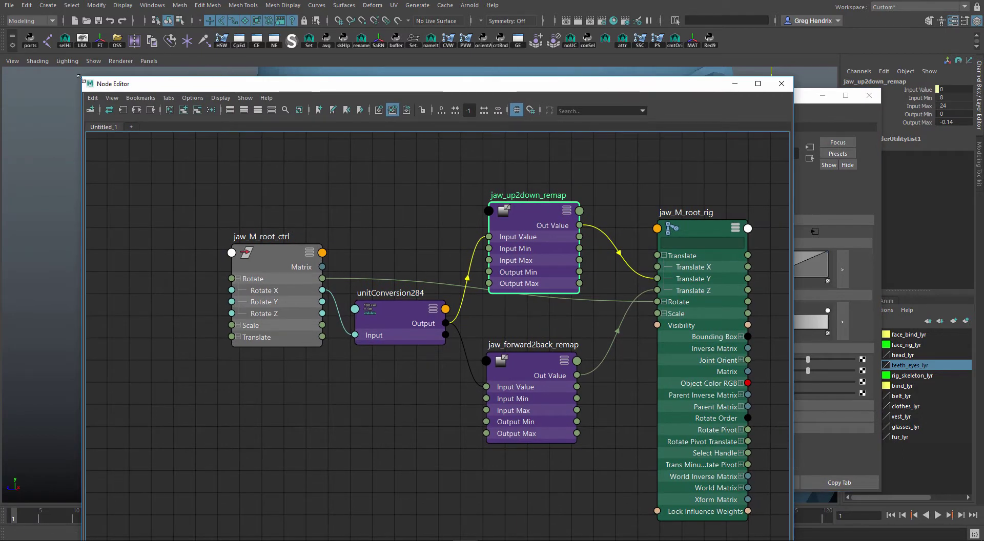
pyautogui.moveTo(79, 77); pyautogui.dragTo(340, 283)
pyautogui.moveTo(468, 298); pyautogui.dragTo(0, 169)
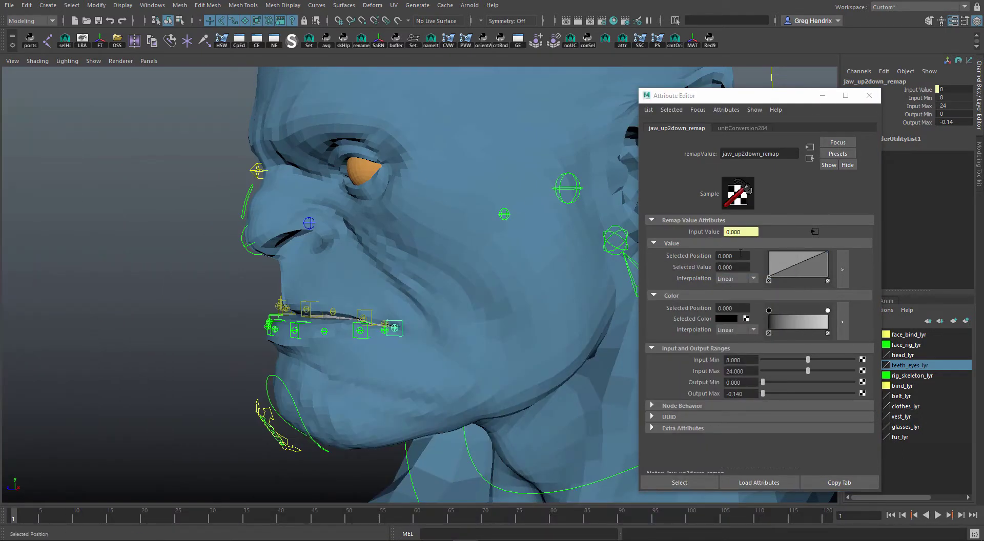
# - Add a point to the Value curve of jaw_up2down_remap at position 0.5 with value 1
pyautogui.click(794, 264)
pyautogui.moveTo(740, 256); pyautogui.dragTo(655, 246)
pyautogui.write('.5')
pyautogui.press('Tab')
pyautogui.write('1')
pyautogui.press('Return')
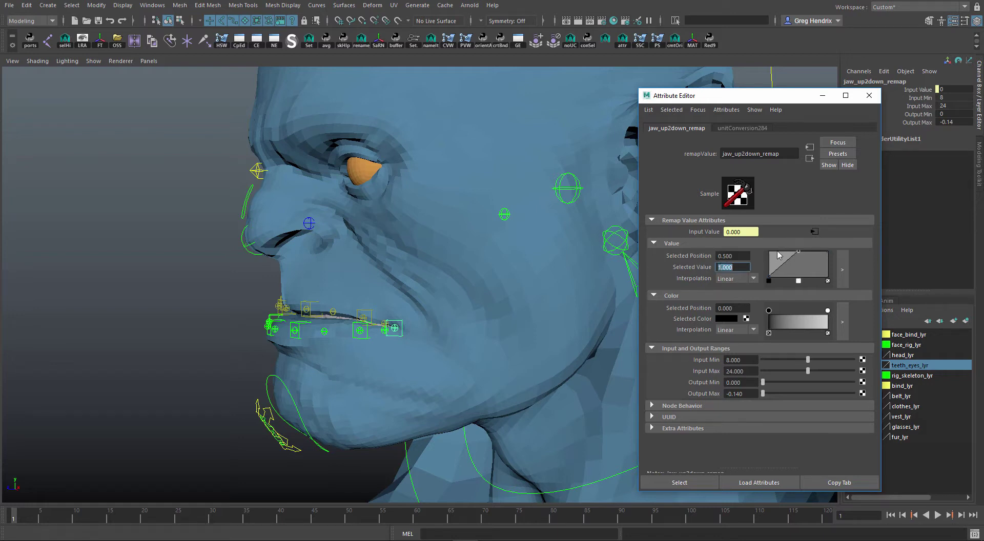
# - Scrub the jaw opening and switch to the side view to examine the jaw root joint's path
pyautogui.moveTo(15, 517); pyautogui.dragTo(183, 518)
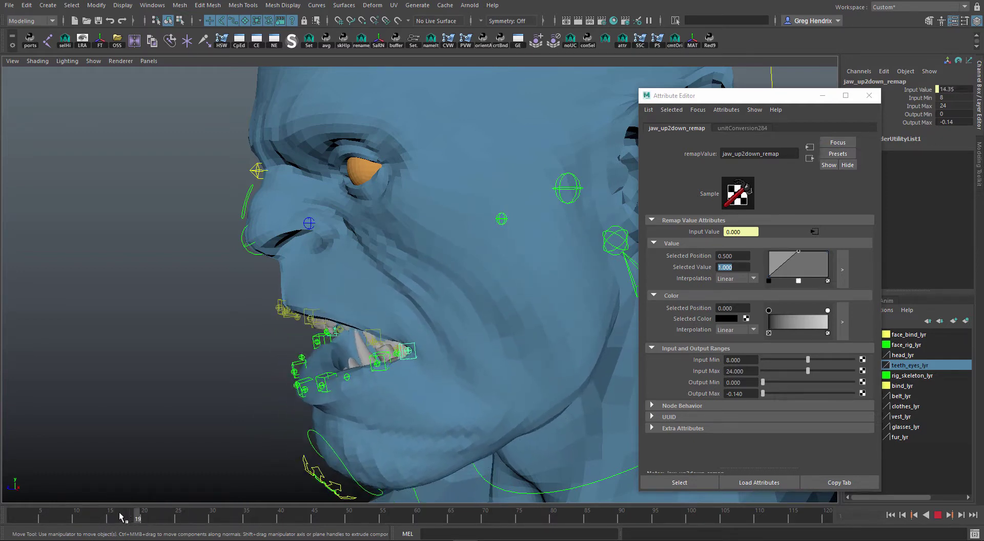
pyautogui.moveTo(116, 513); pyautogui.dragTo(178, 510)
pyautogui.keyDown('alt'); pyautogui.moveTo(287, 385); pyautogui.dragTo(336, 383); pyautogui.keyUp('alt')
pyautogui.press('space')
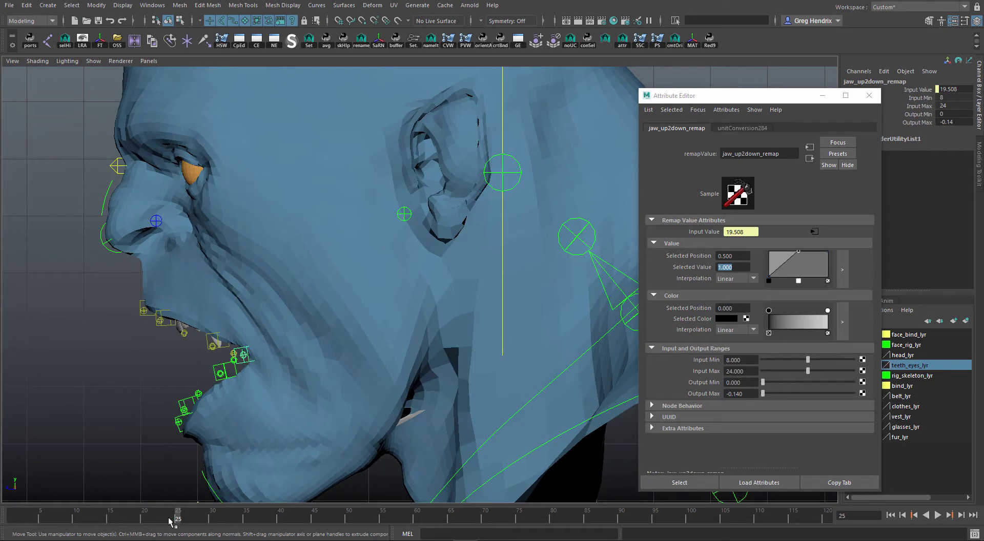
pyautogui.moveTo(170, 522); pyautogui.dragTo(192, 514)
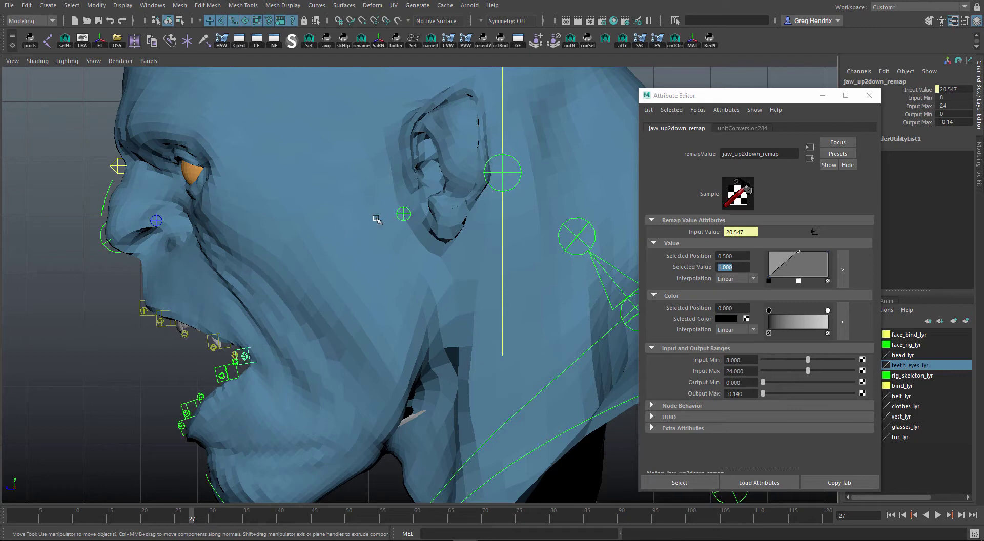
pyautogui.moveTo(200, 521); pyautogui.dragTo(96, 514)
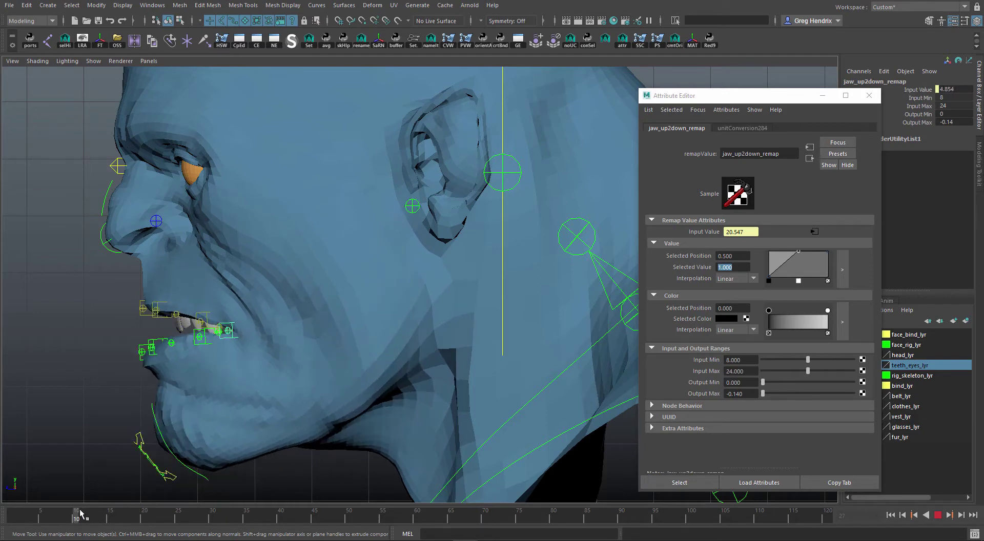
# - Lower the end point of jaw_up2down_remap's Value curve to 0.74 and scrub the animation to check the jaw's path
pyautogui.click(827, 251)
pyautogui.moveTo(831, 259); pyautogui.dragTo(832, 262)
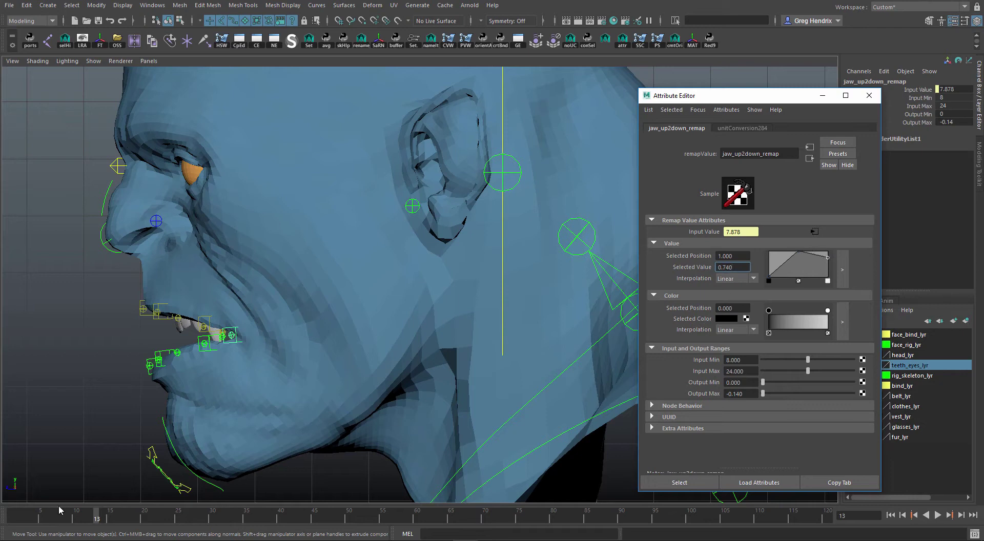
pyautogui.moveTo(68, 517); pyautogui.dragTo(211, 524)
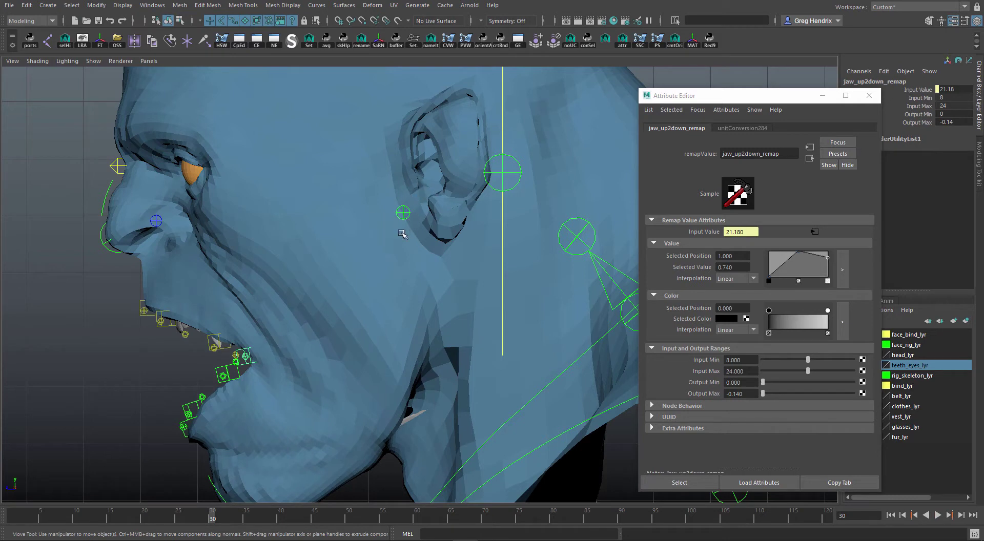
pyautogui.moveTo(206, 518); pyautogui.dragTo(233, 520)
pyautogui.moveTo(231, 522); pyautogui.dragTo(19, 486)
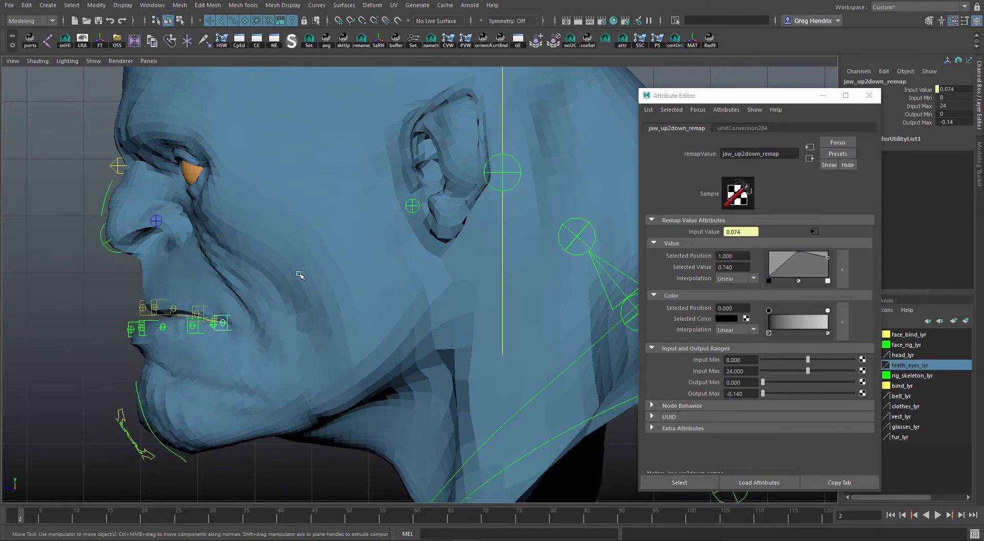
# - Return to the perspective view, frame the face from a three-quarter angle, and go back to frame 1
pyautogui.press('space')
pyautogui.moveTo(308, 273); pyautogui.dragTo(309, 246)
pyautogui.keyDown('alt'); pyautogui.moveTo(318, 300); pyautogui.dragTo(398, 307); pyautogui.keyUp('alt')
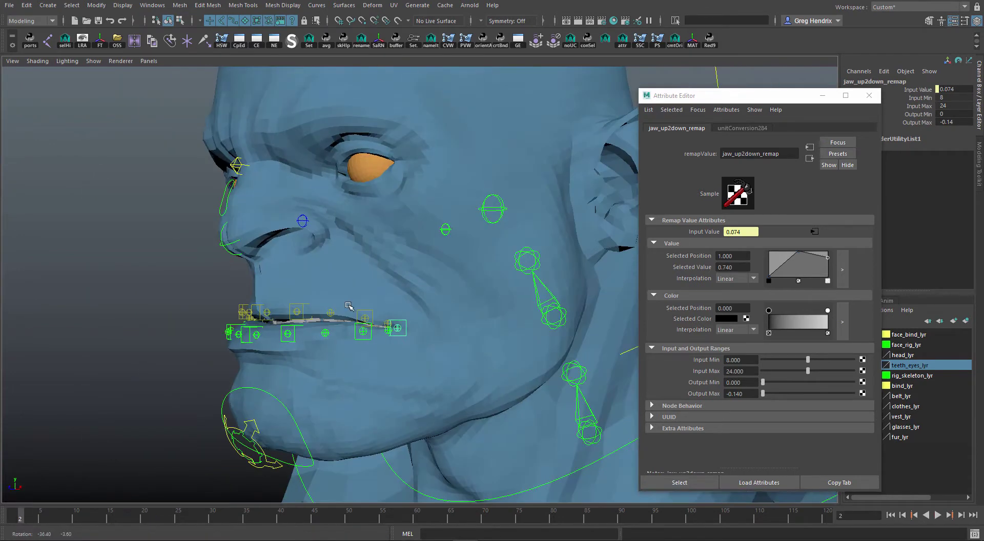
pyautogui.keyDown('alt'); pyautogui.moveTo(397, 308); pyautogui.dragTo(373, 318, button='middle'); pyautogui.keyUp('alt')
pyautogui.keyDown('alt'); pyautogui.moveTo(373, 318); pyautogui.dragTo(323, 351); pyautogui.keyUp('alt')
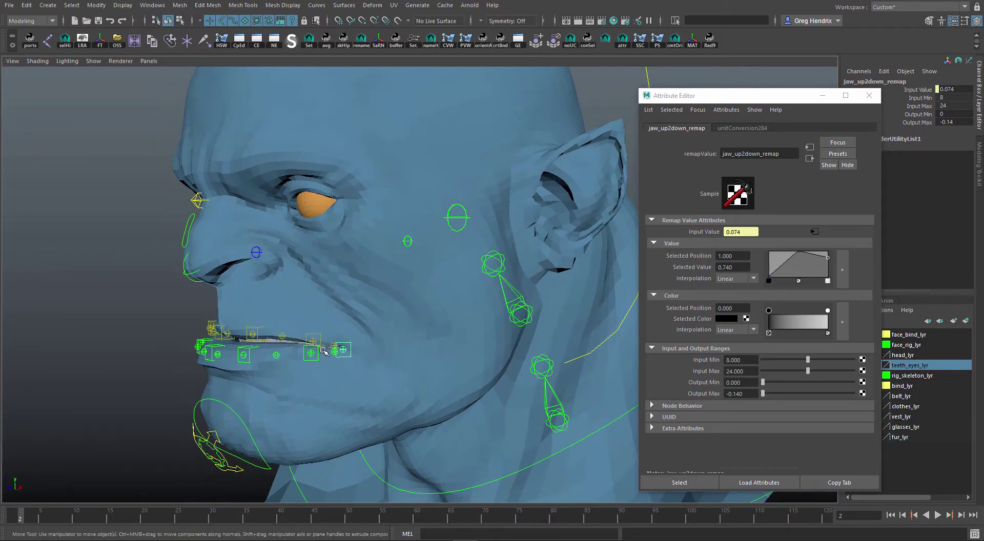
pyautogui.moveTo(19, 516)
pyautogui.mouseDown()
pyautogui.moveTo(174, 528)
pyautogui.moveTo(204, 517)
pyautogui.moveTo(13, 517)
pyautogui.mouseUp()
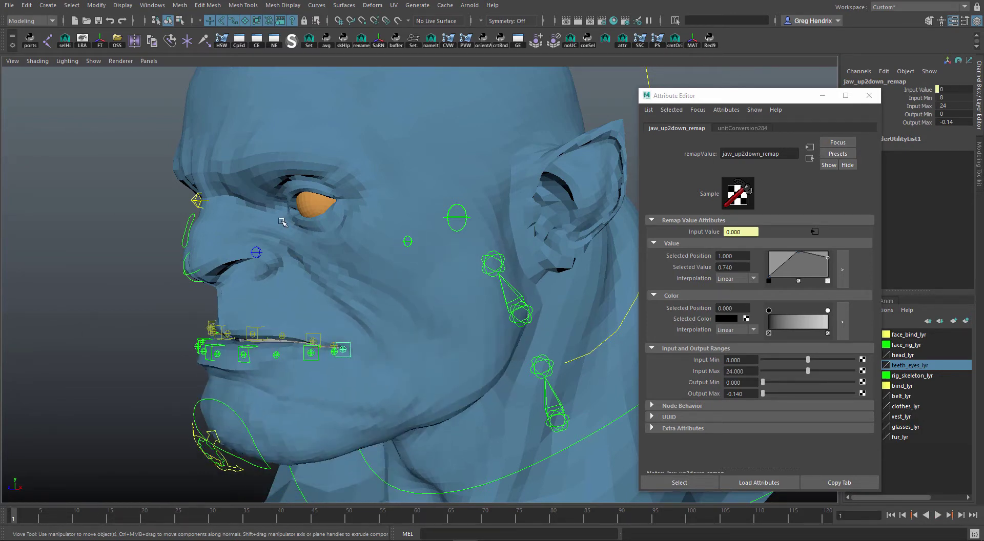